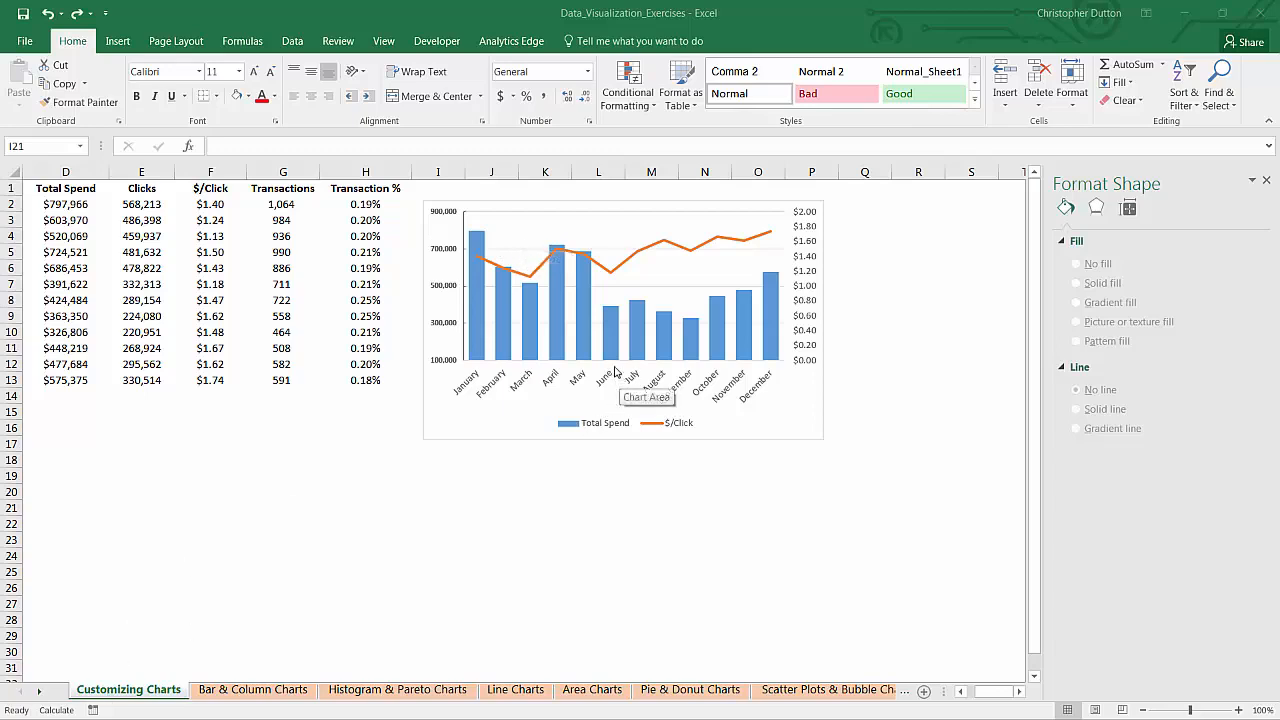
Step: Reset the minimum bound and the major unit of the chart's primary vertical axis to automatic
{"action": "left_click", "coordinate": [444, 255]}
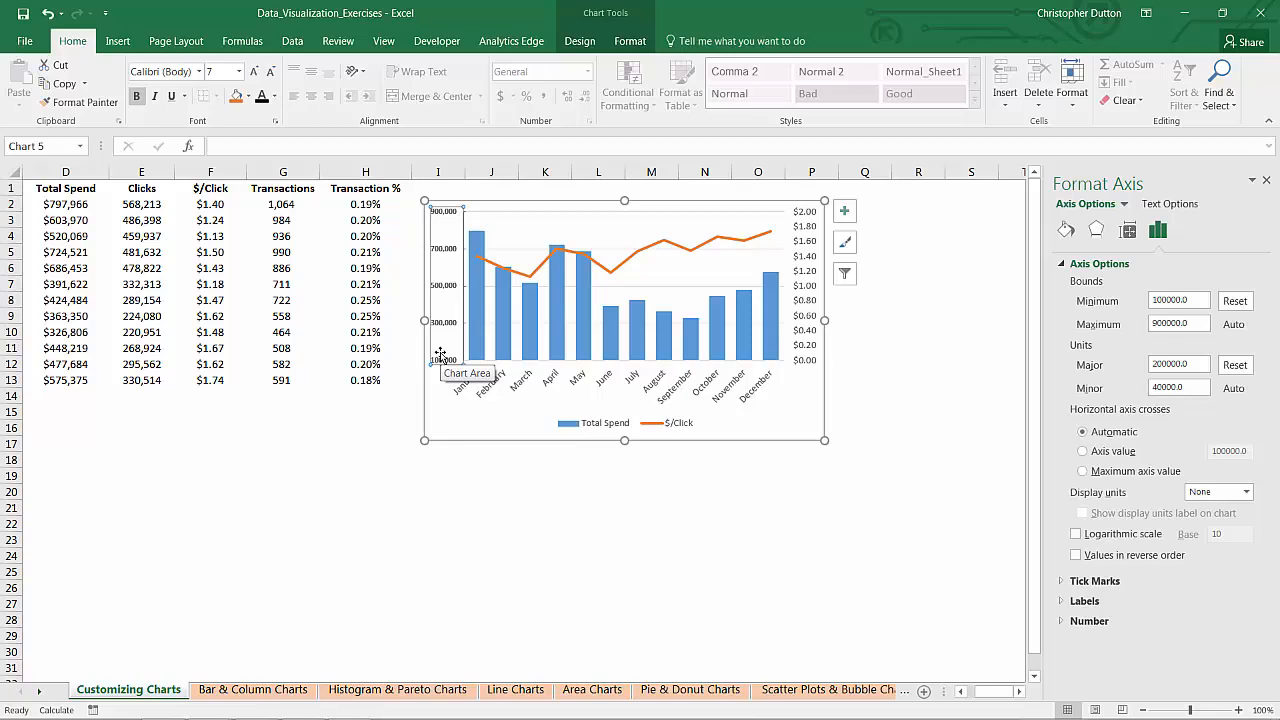
{"action": "right_click", "coordinate": [450, 286]}
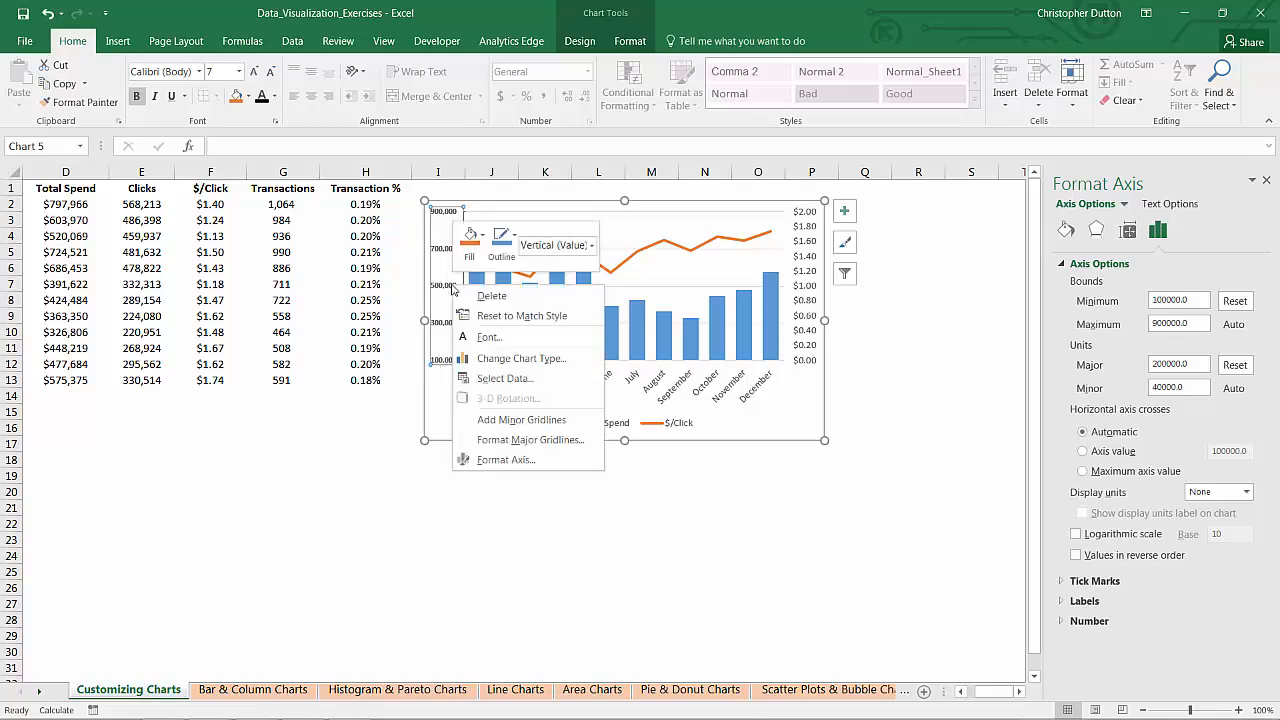
{"action": "left_click", "coordinate": [510, 462]}
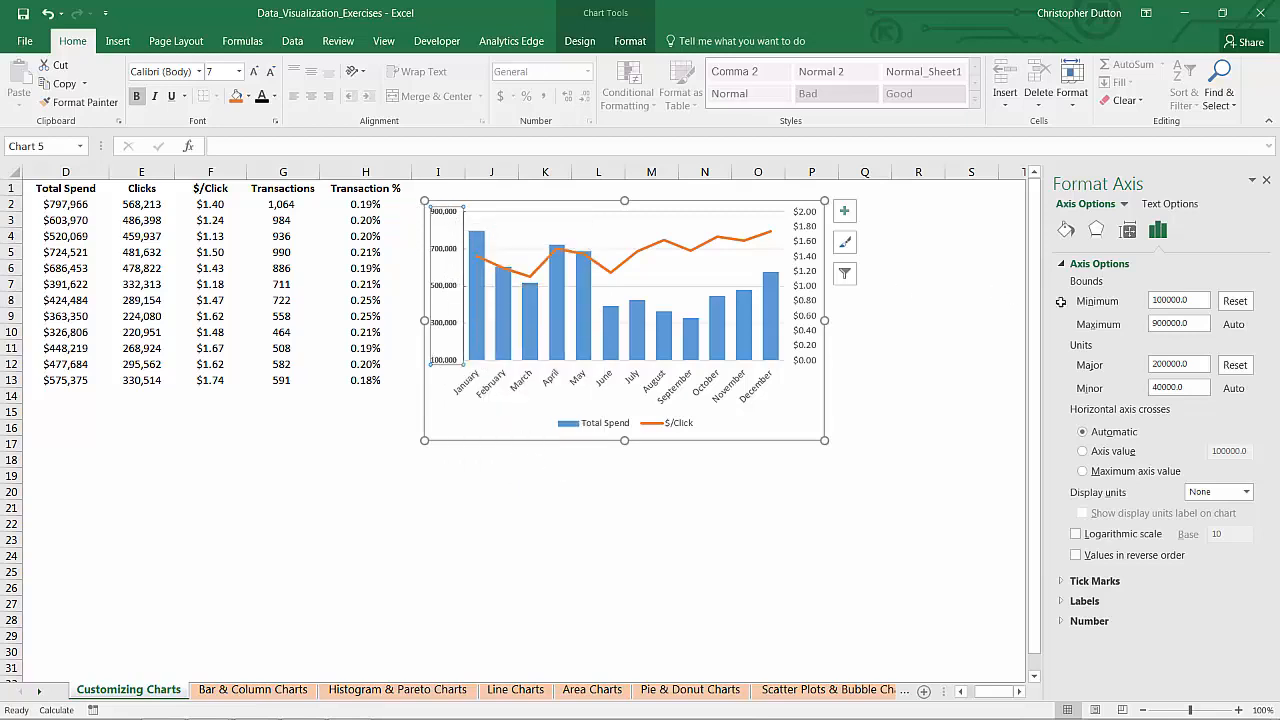
{"action": "left_click", "coordinate": [1236, 301]}
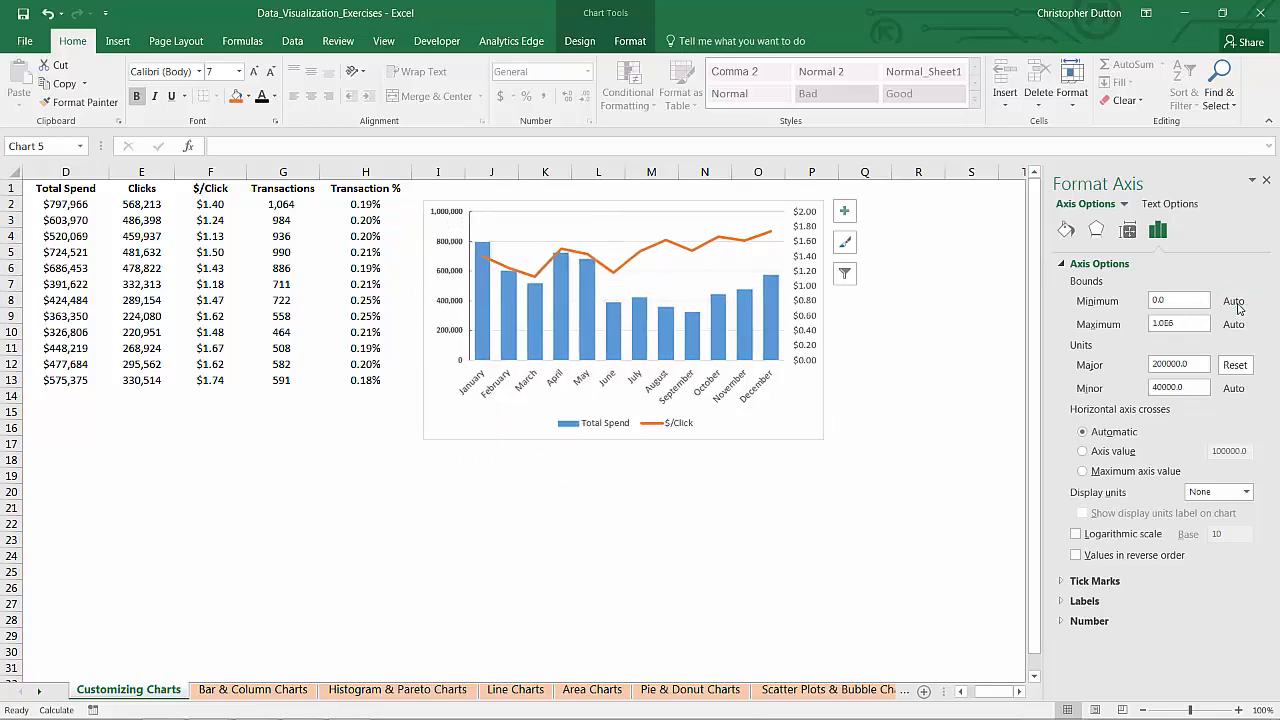
{"action": "left_click", "coordinate": [1235, 365]}
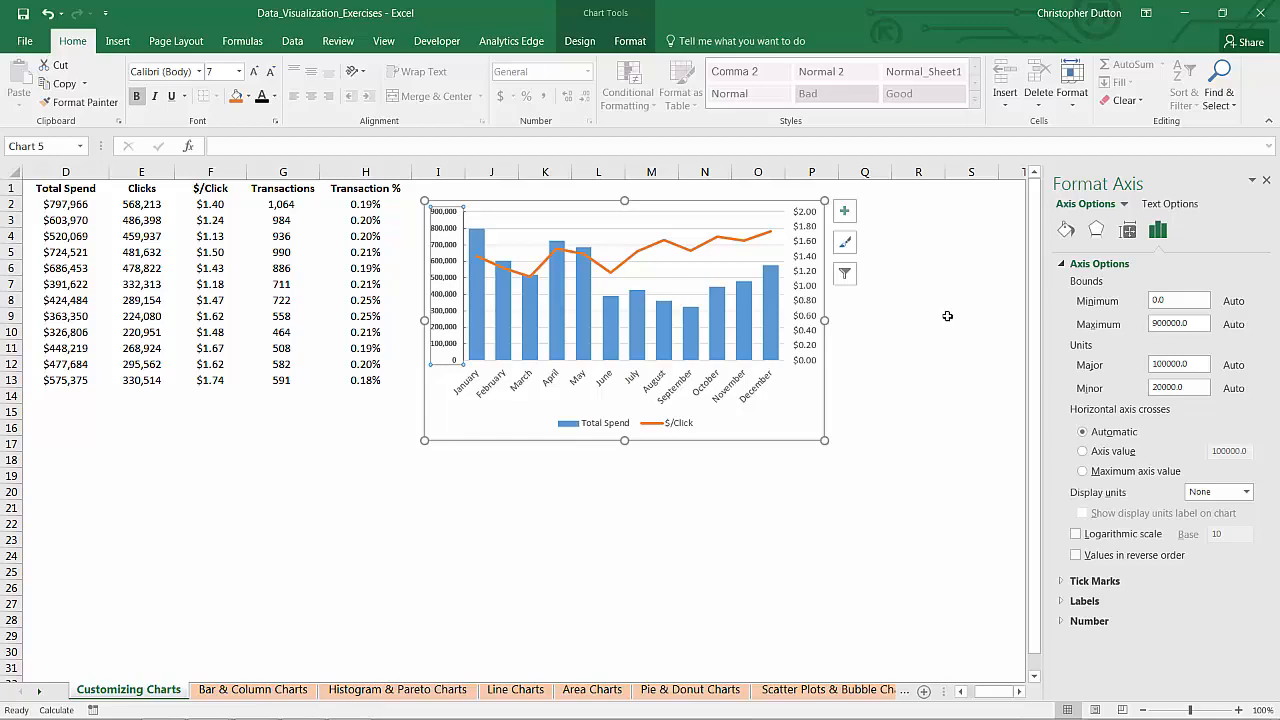
Step: Make the secondary vertical axis labels bold and reduce their font size to 8
{"action": "left_click", "coordinate": [809, 234]}
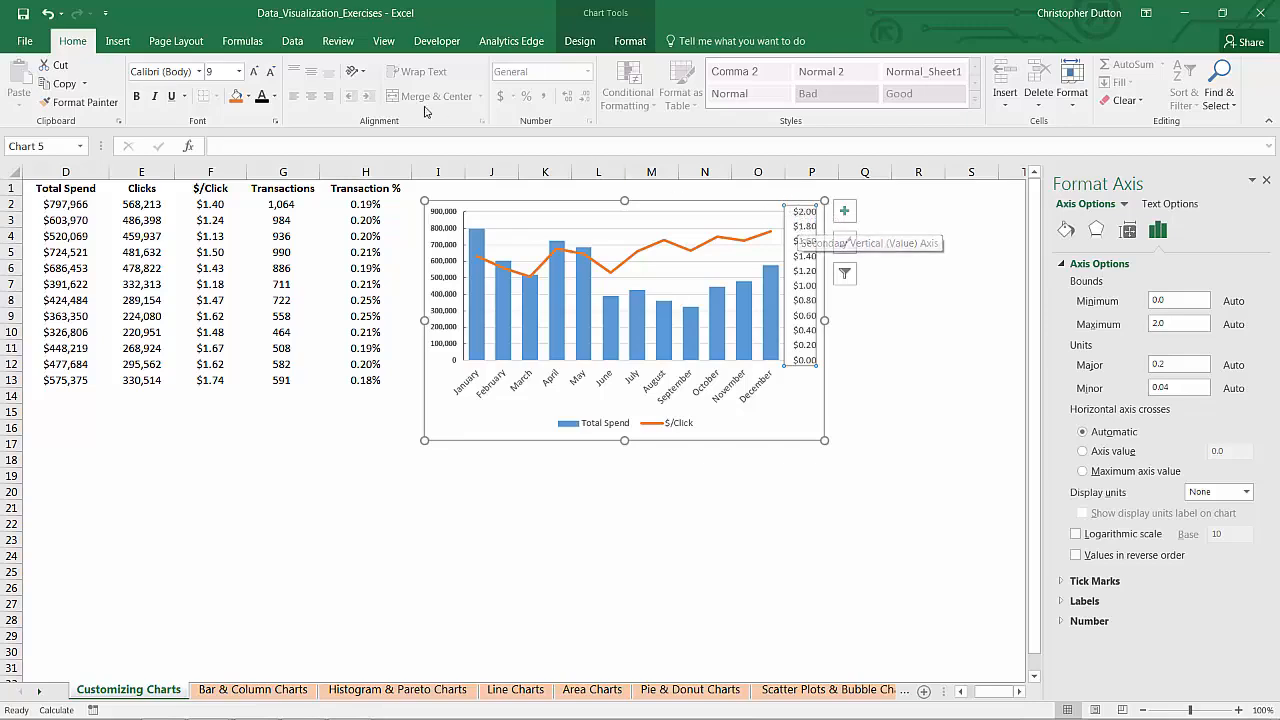
{"action": "left_click", "coordinate": [136, 96]}
{"action": "left_click", "coordinate": [270, 71]}
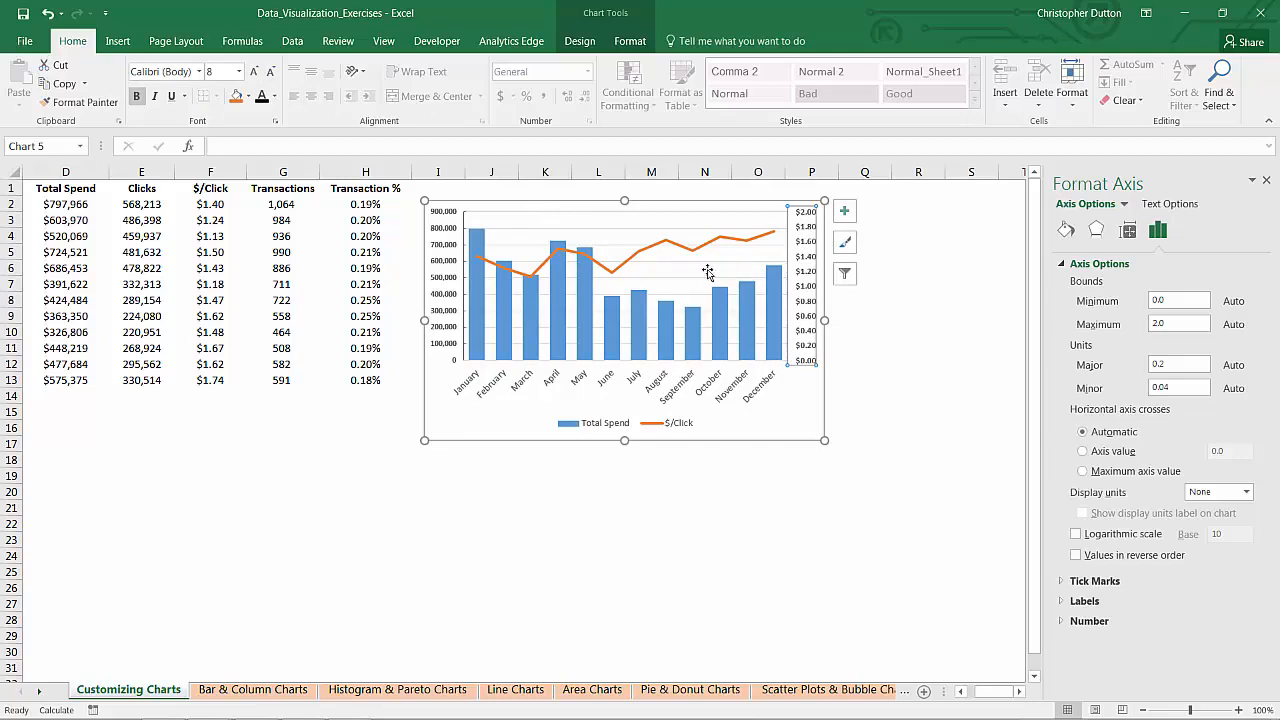
Step: Format the $/Click series as a solid dark blue-gray smoothed line
{"action": "right_click", "coordinate": [641, 254]}
{"action": "left_click", "coordinate": [710, 405]}
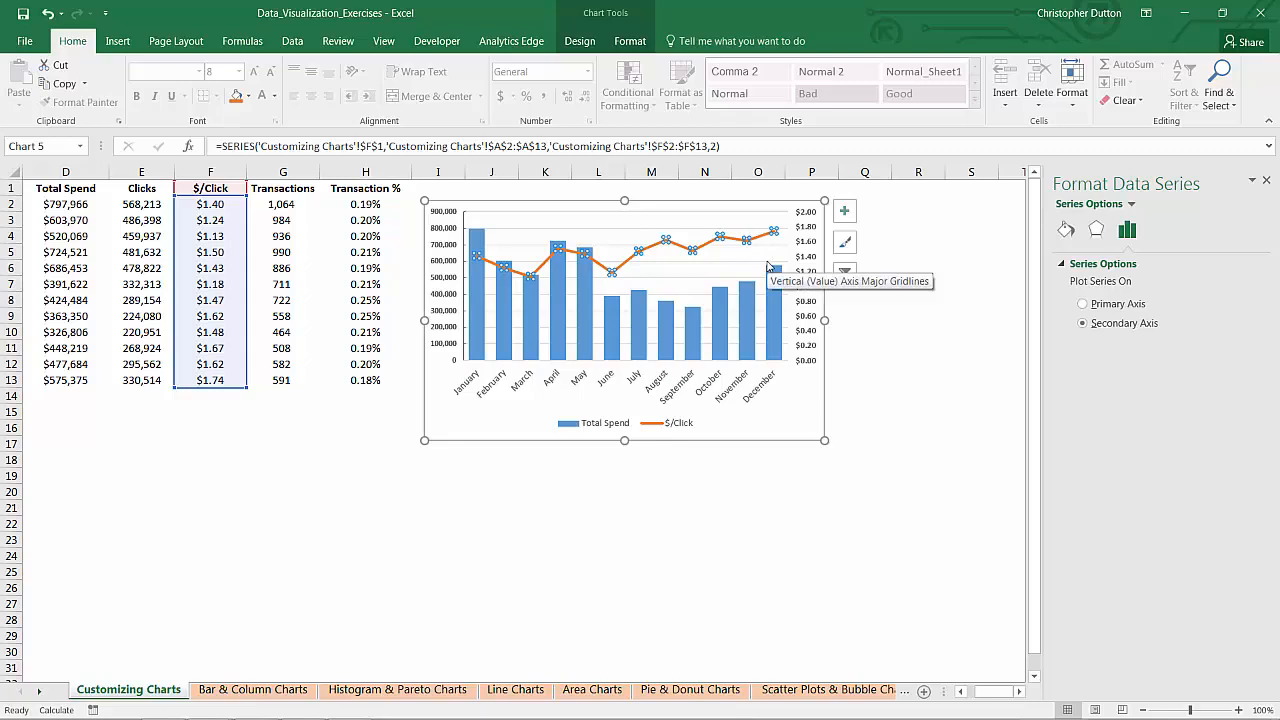
{"action": "left_click", "coordinate": [1067, 232]}
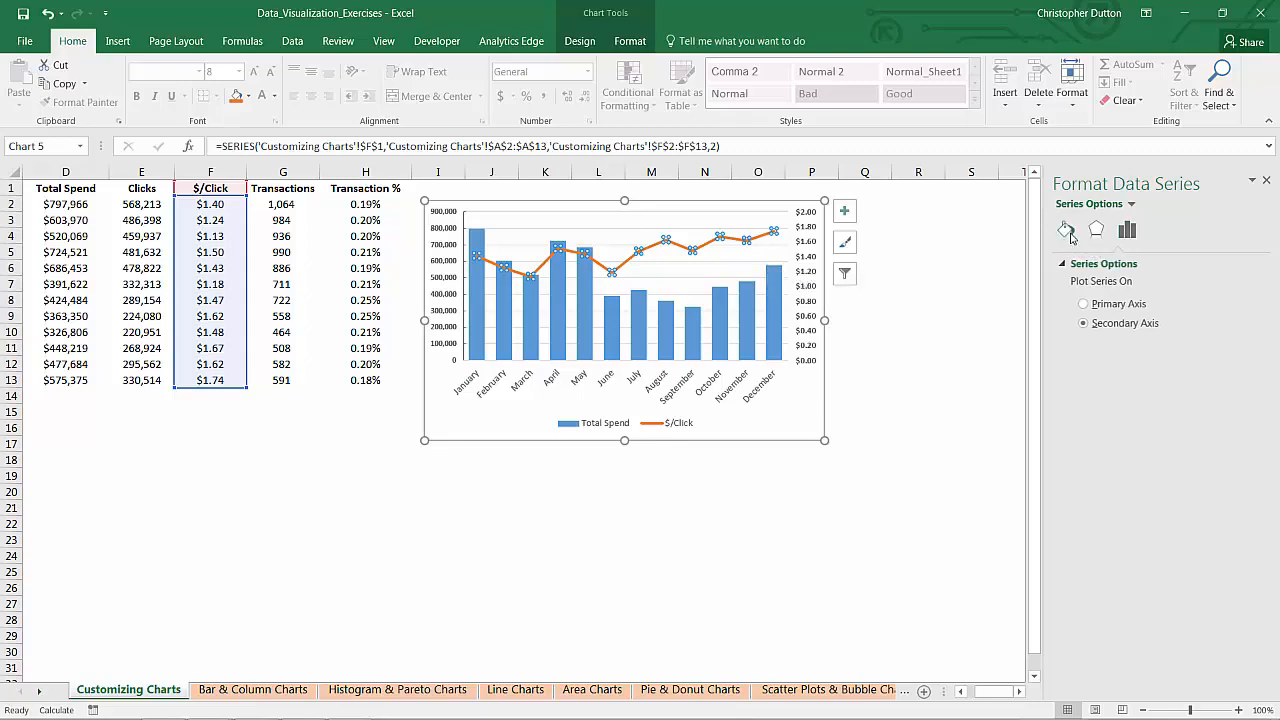
{"action": "left_click", "coordinate": [1077, 328]}
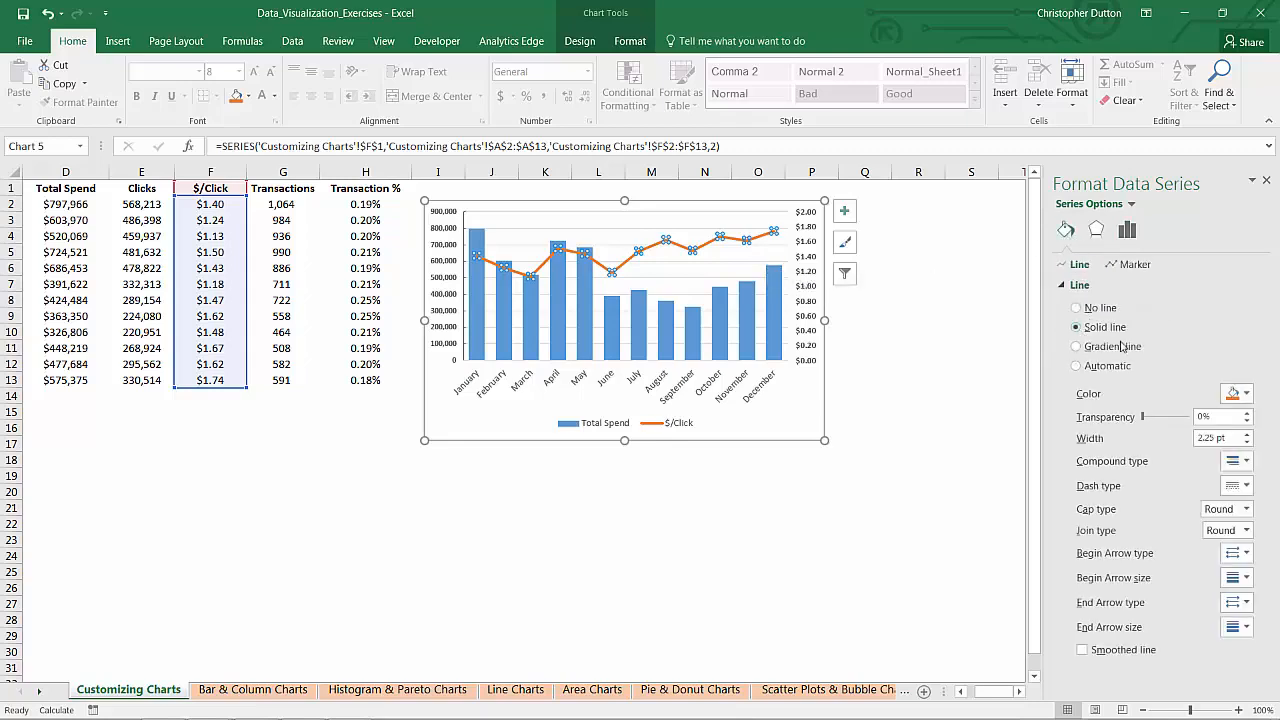
{"action": "left_click", "coordinate": [1236, 397]}
{"action": "left_click", "coordinate": [1190, 431]}
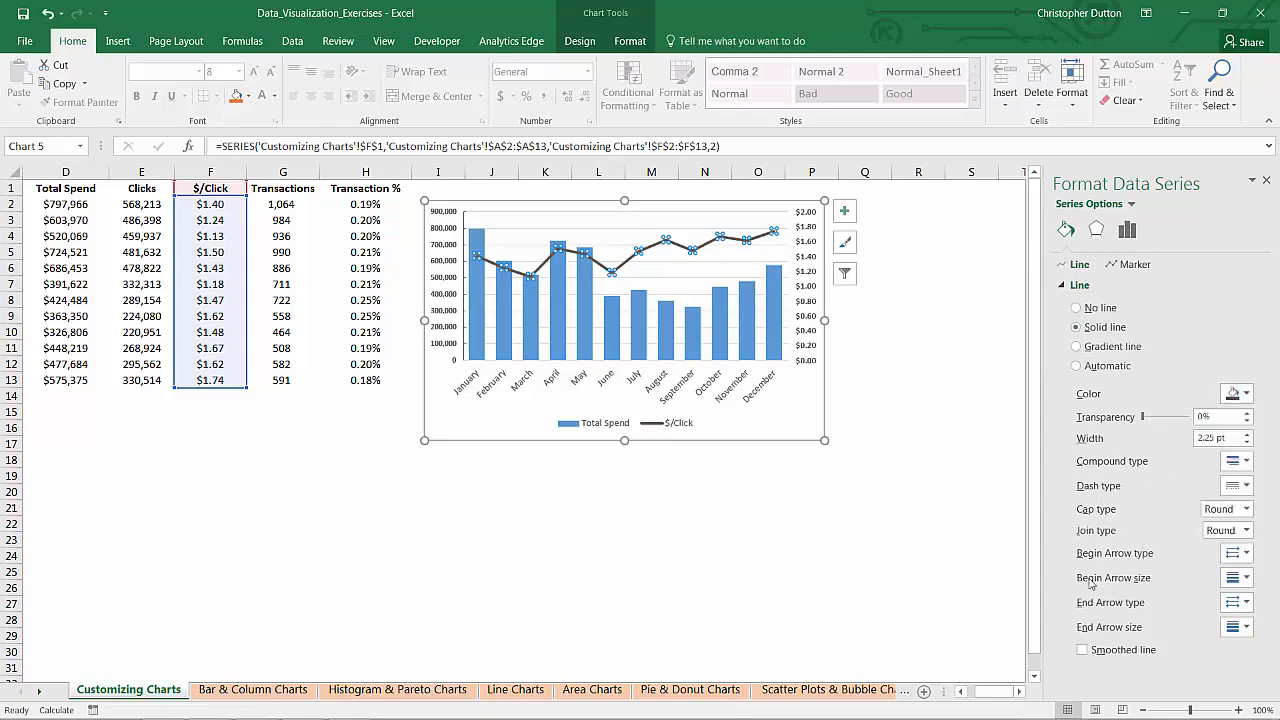
{"action": "left_click", "coordinate": [1082, 650]}
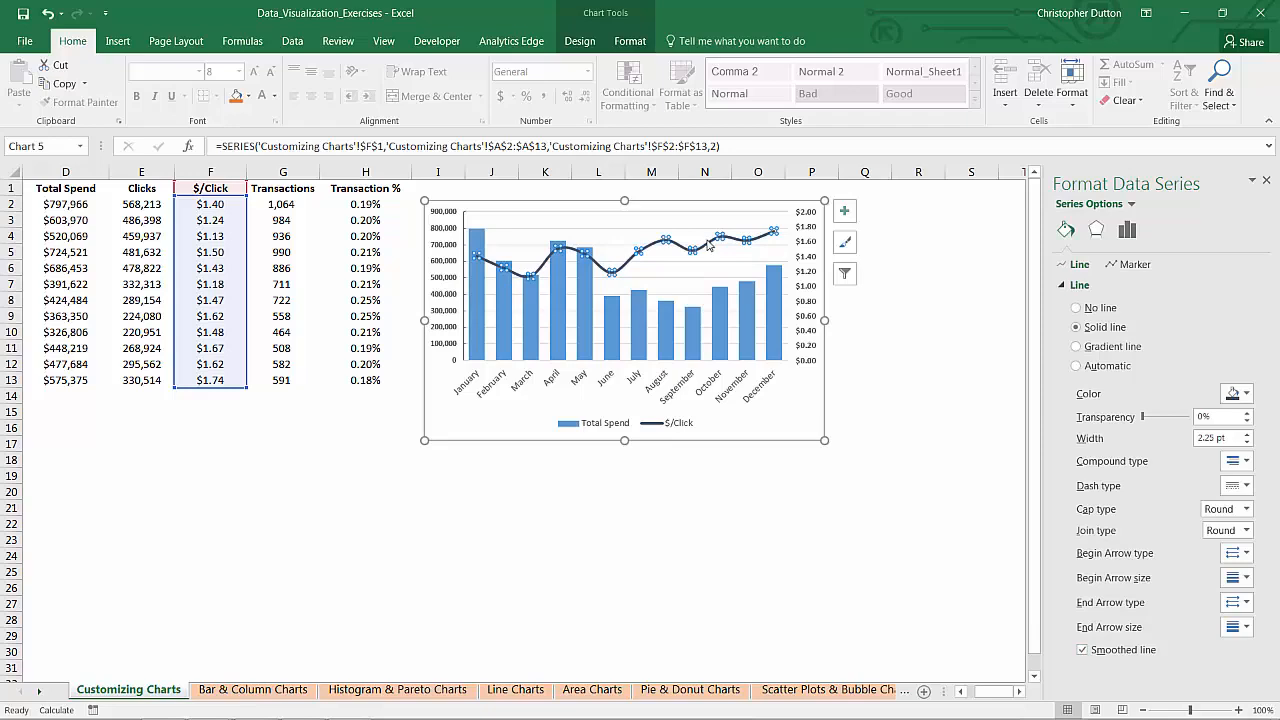
Step: Give the Total Spend columns a solid fill in the lightest tint of the dark blue-gray theme color
{"action": "left_click", "coordinate": [585, 297]}
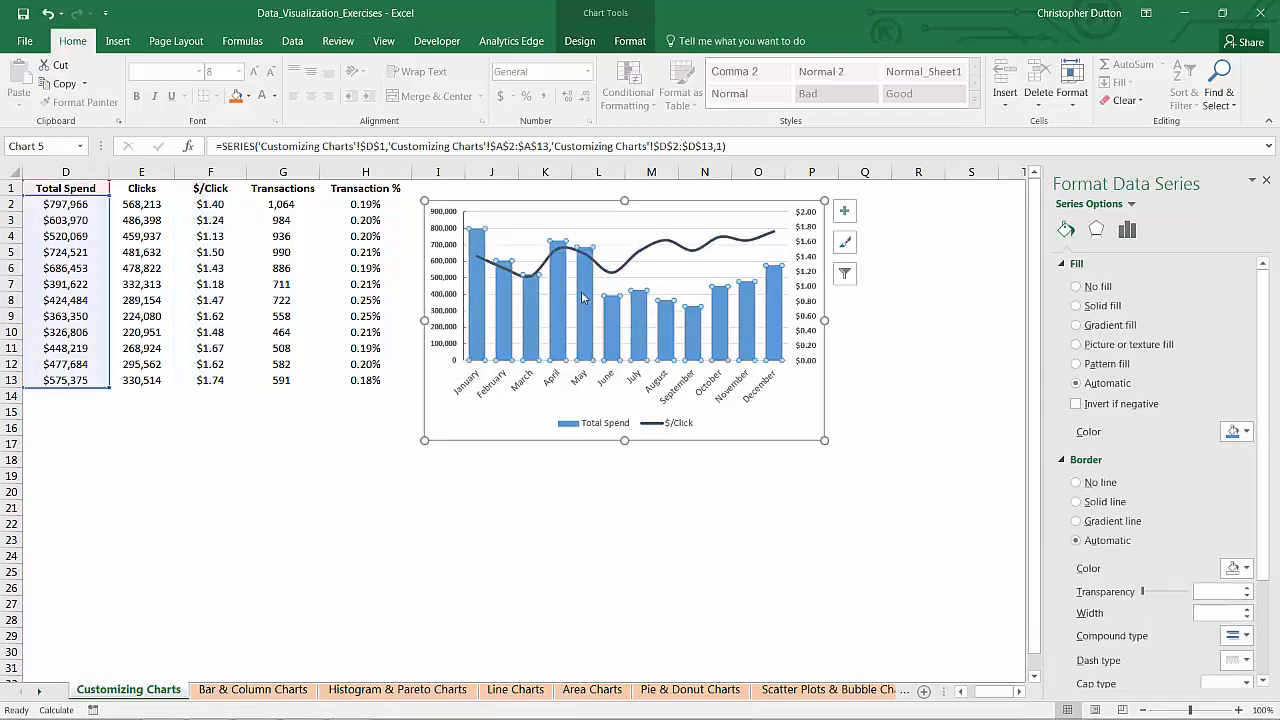
{"action": "left_click", "coordinate": [1077, 305]}
{"action": "left_click", "coordinate": [1237, 431]}
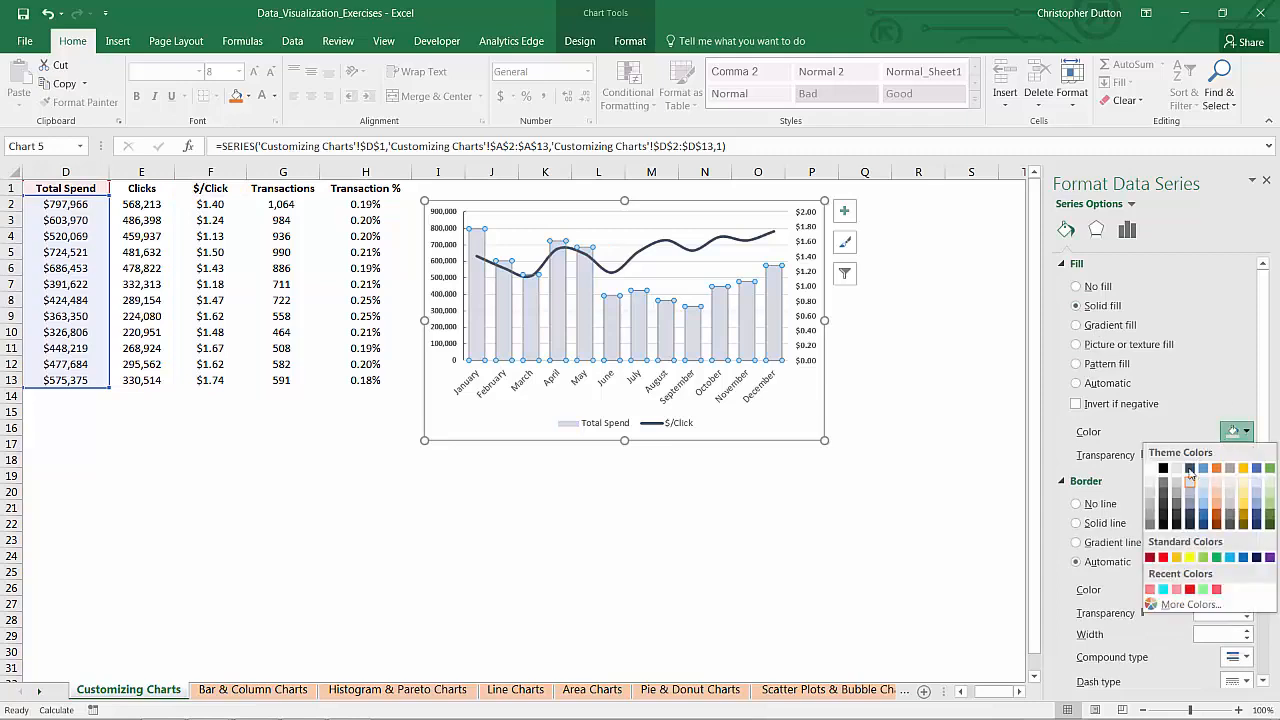
{"action": "left_click", "coordinate": [1190, 487]}
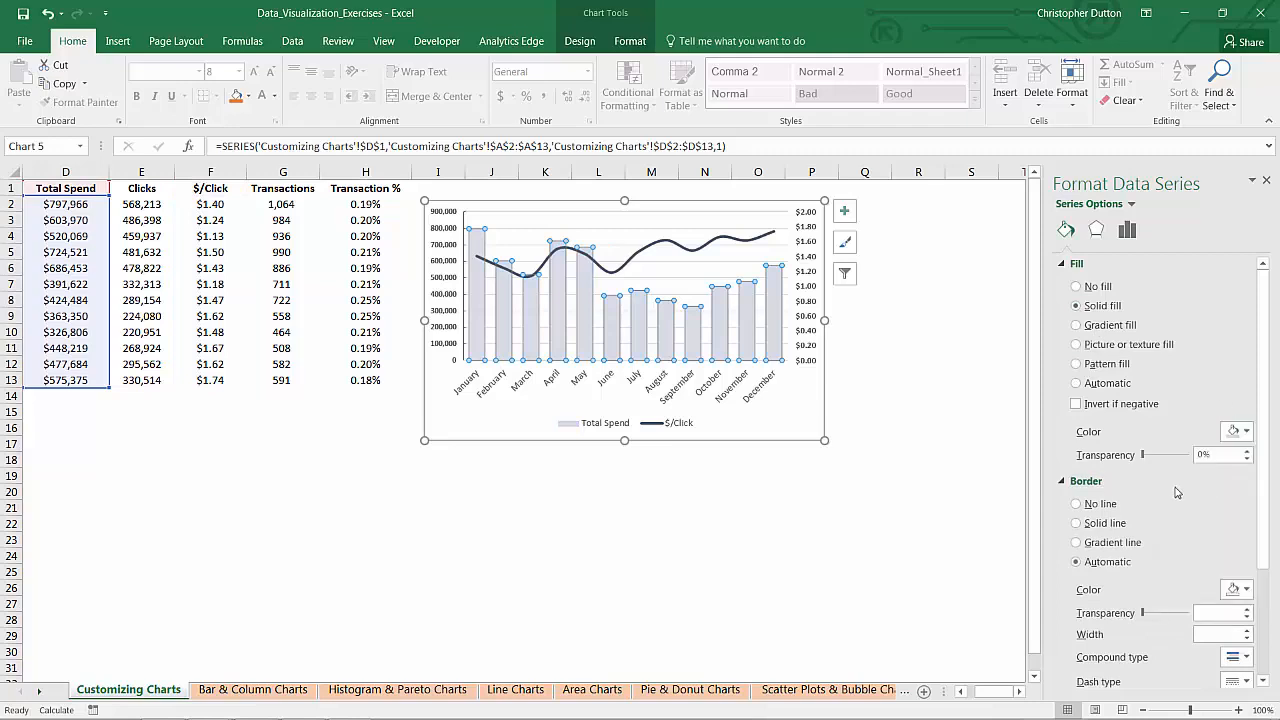
Step: Add a solid dark blue-gray border 1.5 pt wide to the Total Spend columns
{"action": "left_click", "coordinate": [1078, 523]}
{"action": "left_click", "coordinate": [1237, 589]}
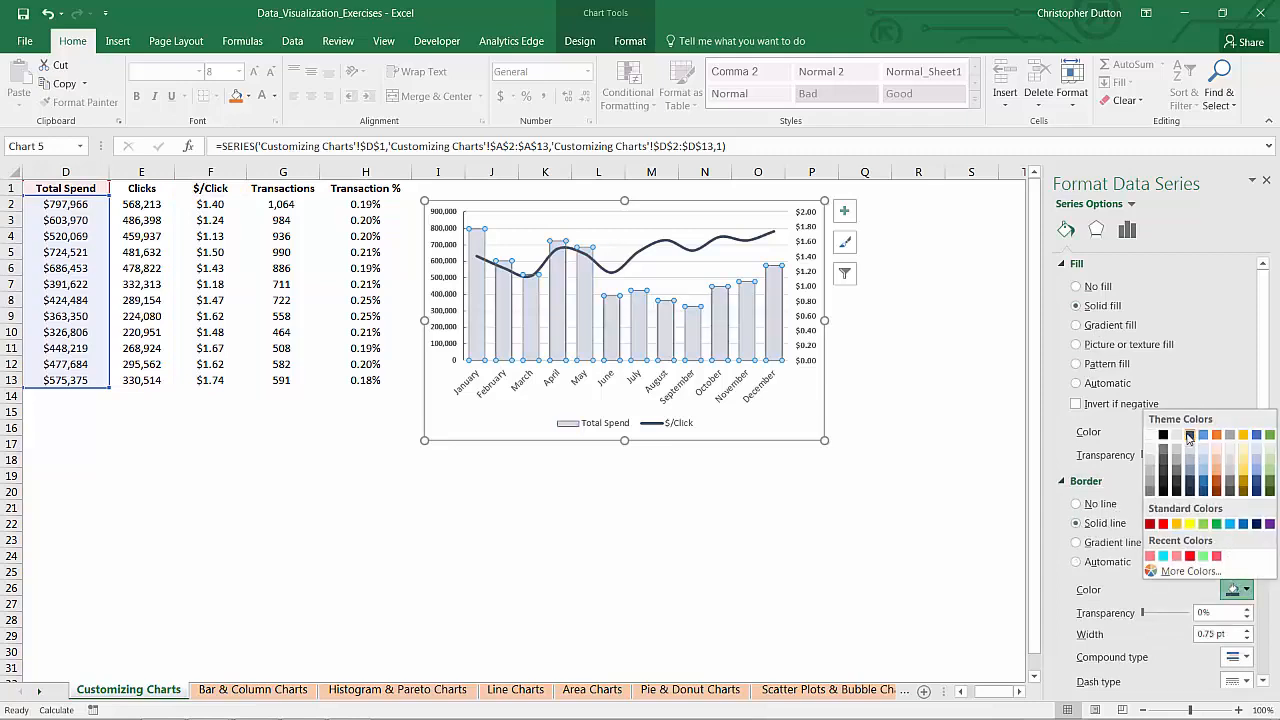
{"action": "left_click", "coordinate": [1190, 445]}
{"action": "left_click", "coordinate": [1247, 629]}
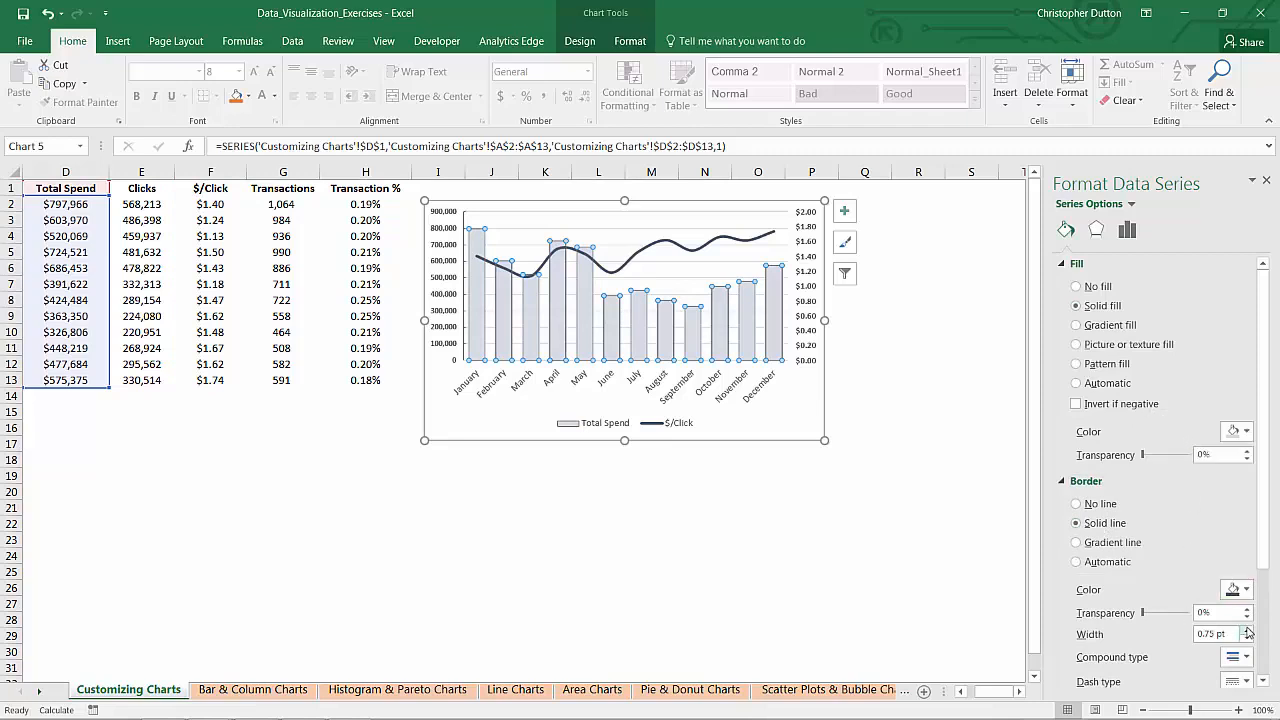
{"action": "left_click", "coordinate": [1247, 629]}
{"action": "left_click", "coordinate": [1247, 629]}
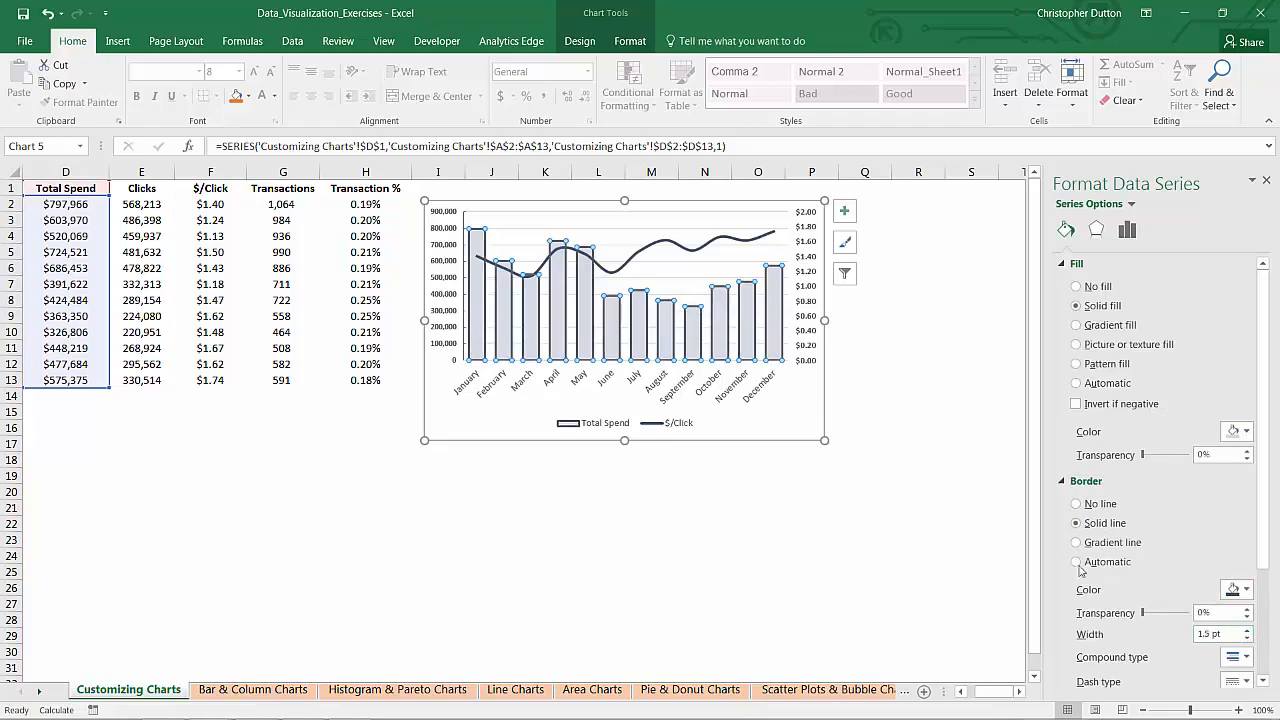
{"action": "left_click", "coordinate": [668, 506]}
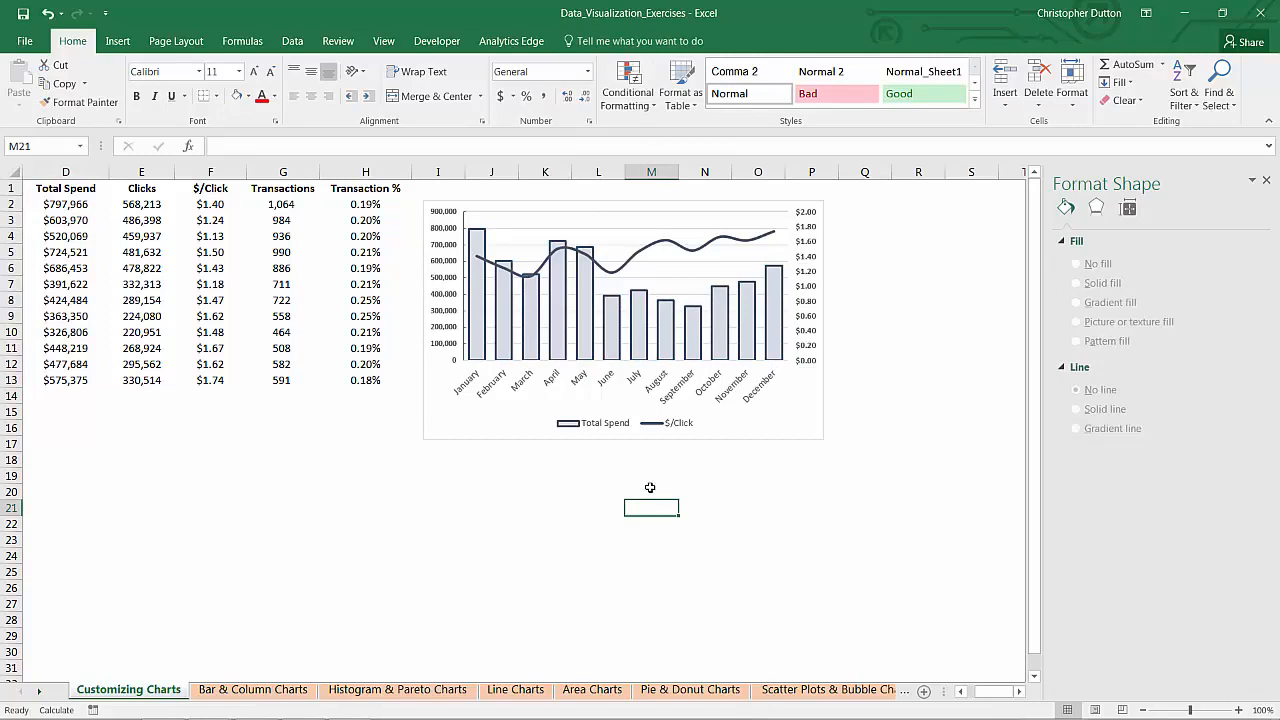
Step: Save the formatted chart as a chart template named Combo_Chart
{"action": "left_click", "coordinate": [519, 238]}
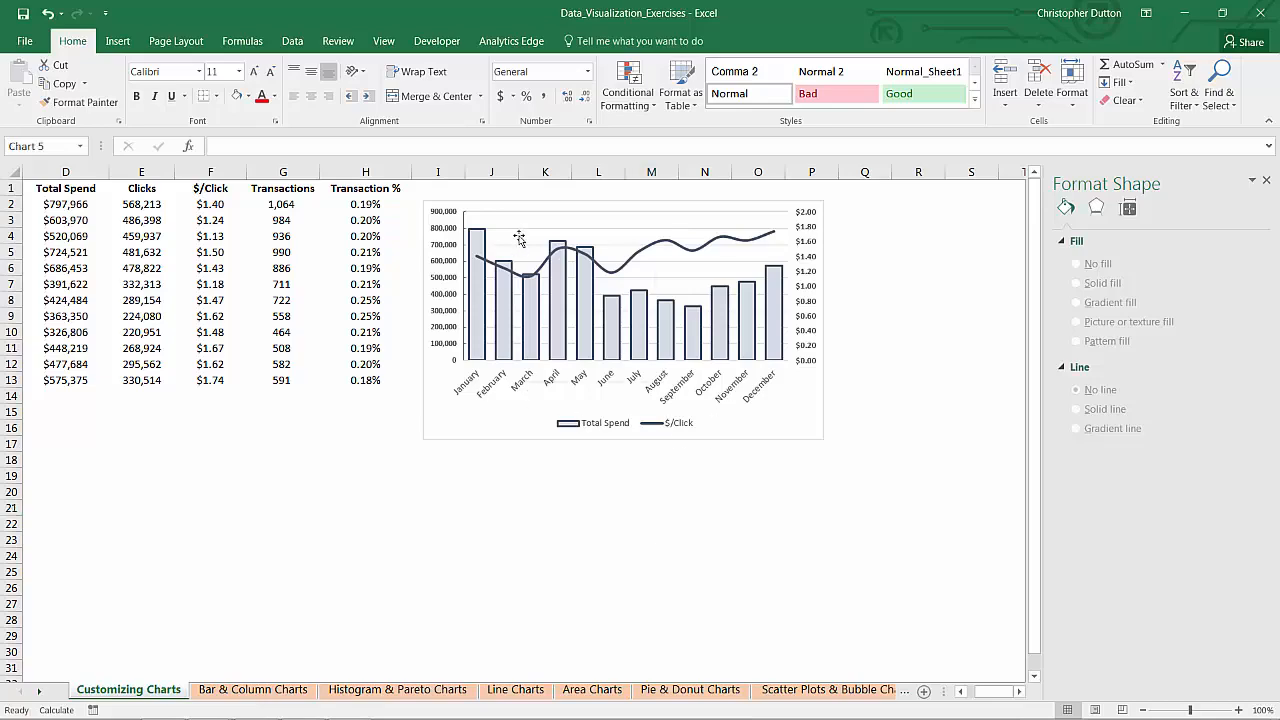
{"action": "right_click", "coordinate": [519, 238]}
{"action": "left_click", "coordinate": [577, 309]}
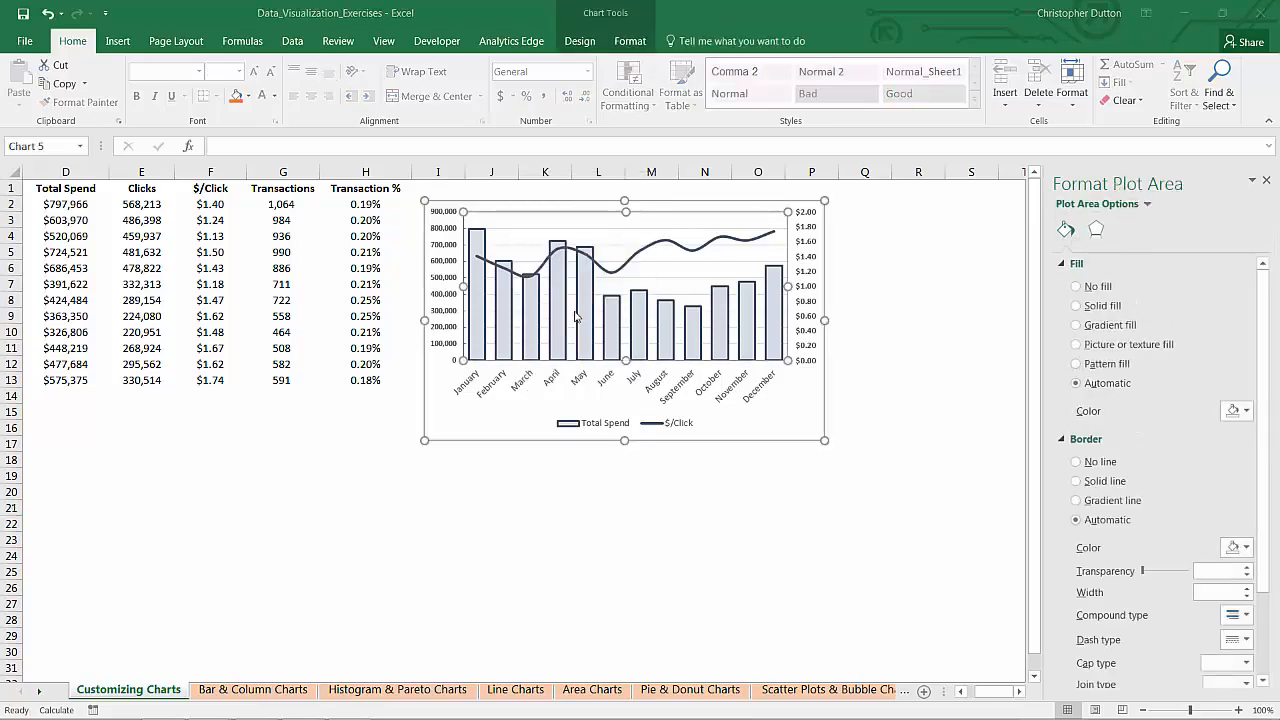
{"action": "type", "text": "Com"}
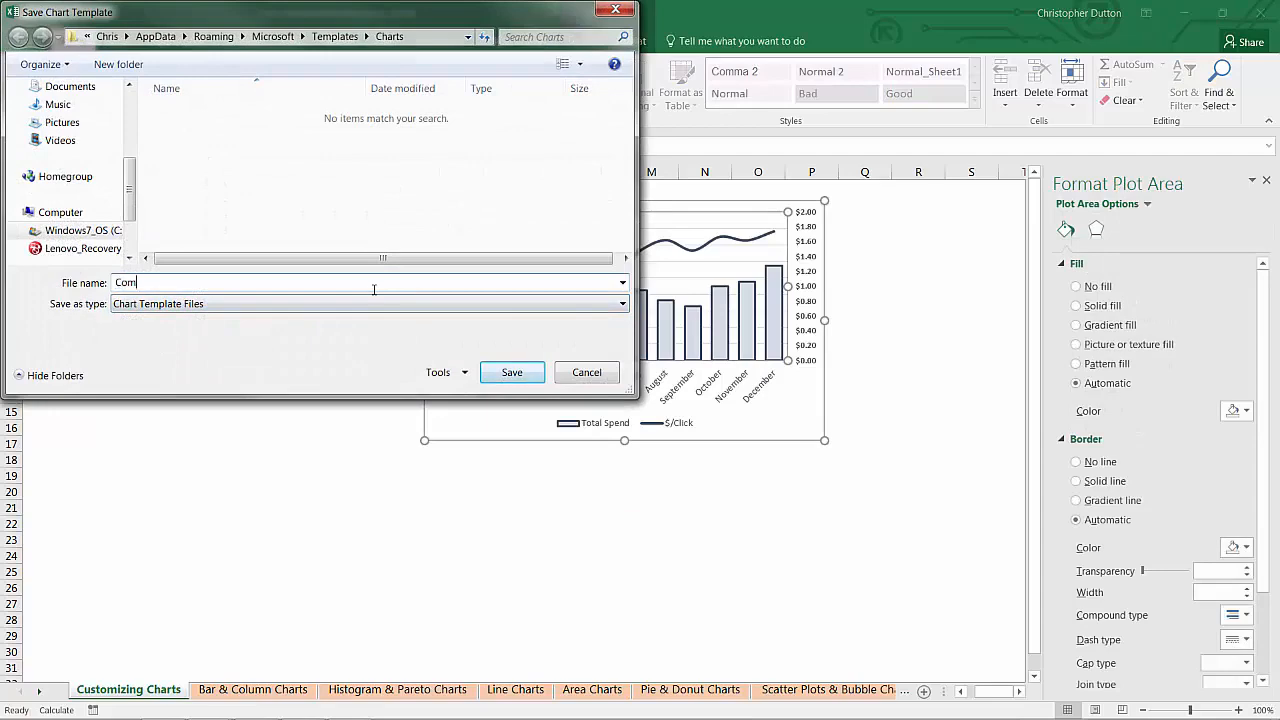
{"action": "type", "text": "bo_Chart"}
{"action": "left_click", "coordinate": [496, 370]}
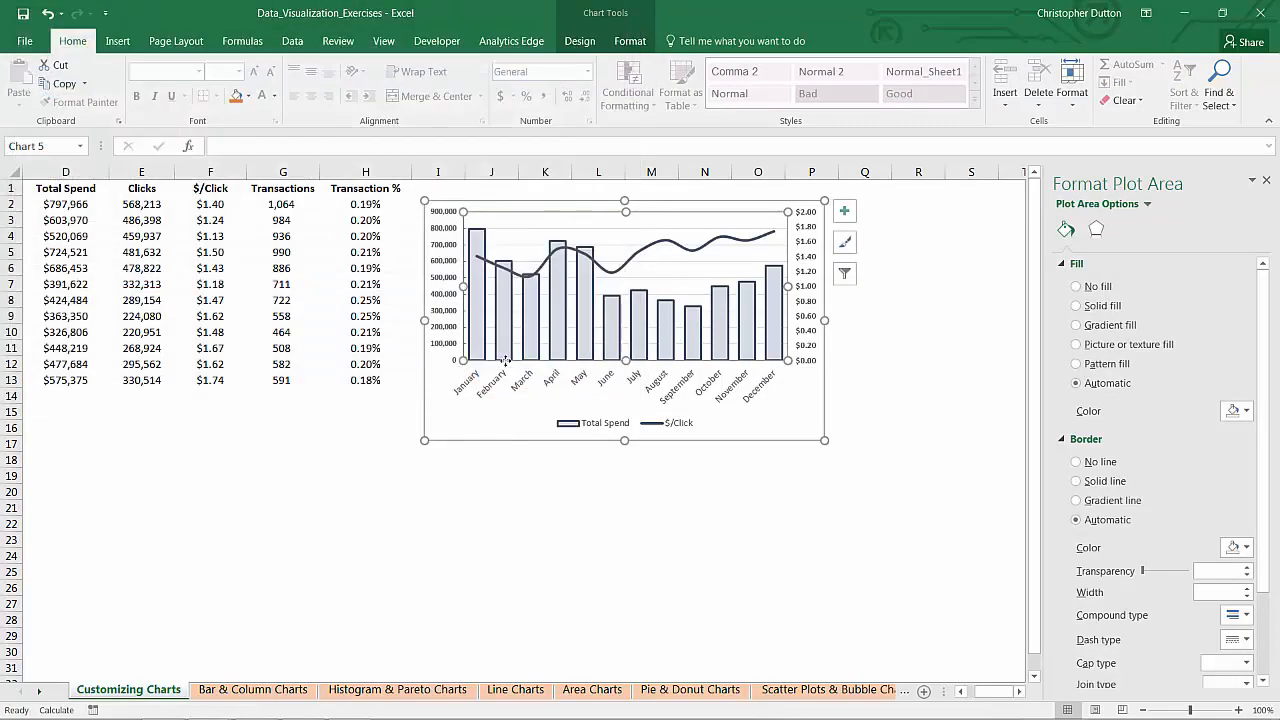
Step: Select the Month, Transactions and Transaction % data in A1:A13 and G1:H13 for a new chart
{"action": "left_click", "coordinate": [453, 523]}
{"action": "left_click_drag", "start_coordinate": [996, 691], "coordinate": [978, 691]}
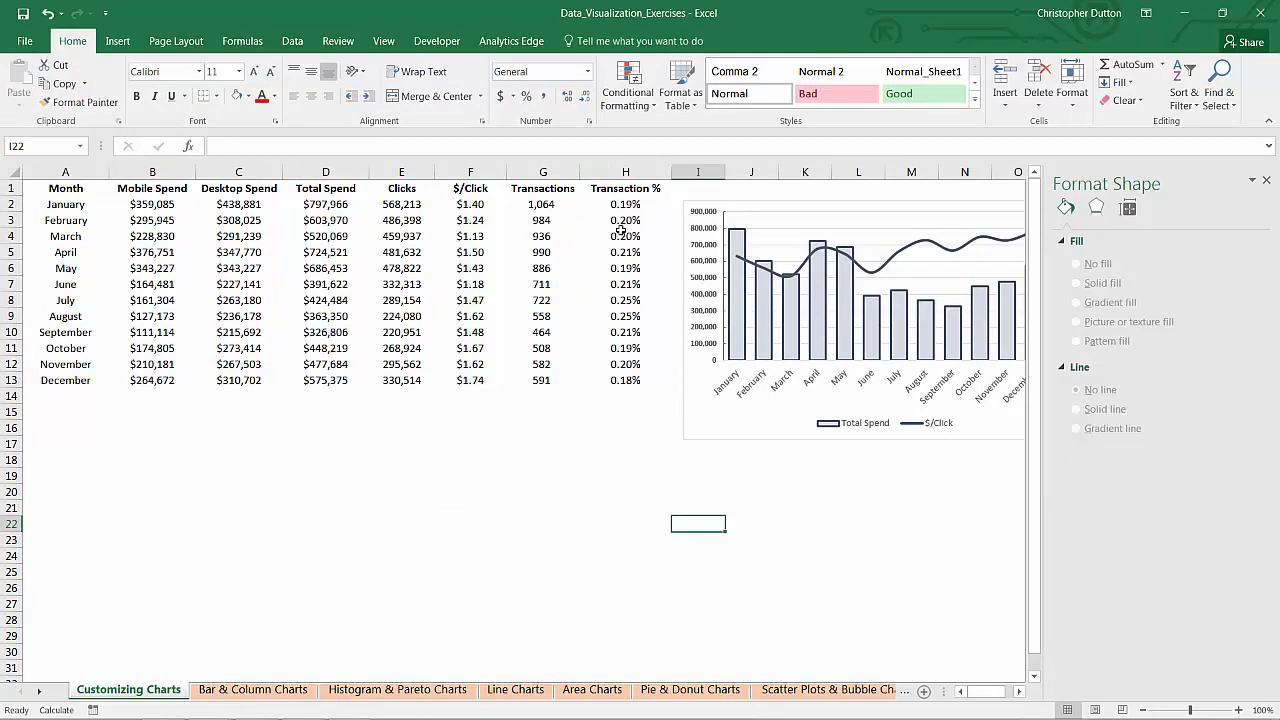
{"action": "left_click_drag", "start_coordinate": [66, 188], "coordinate": [69, 381]}
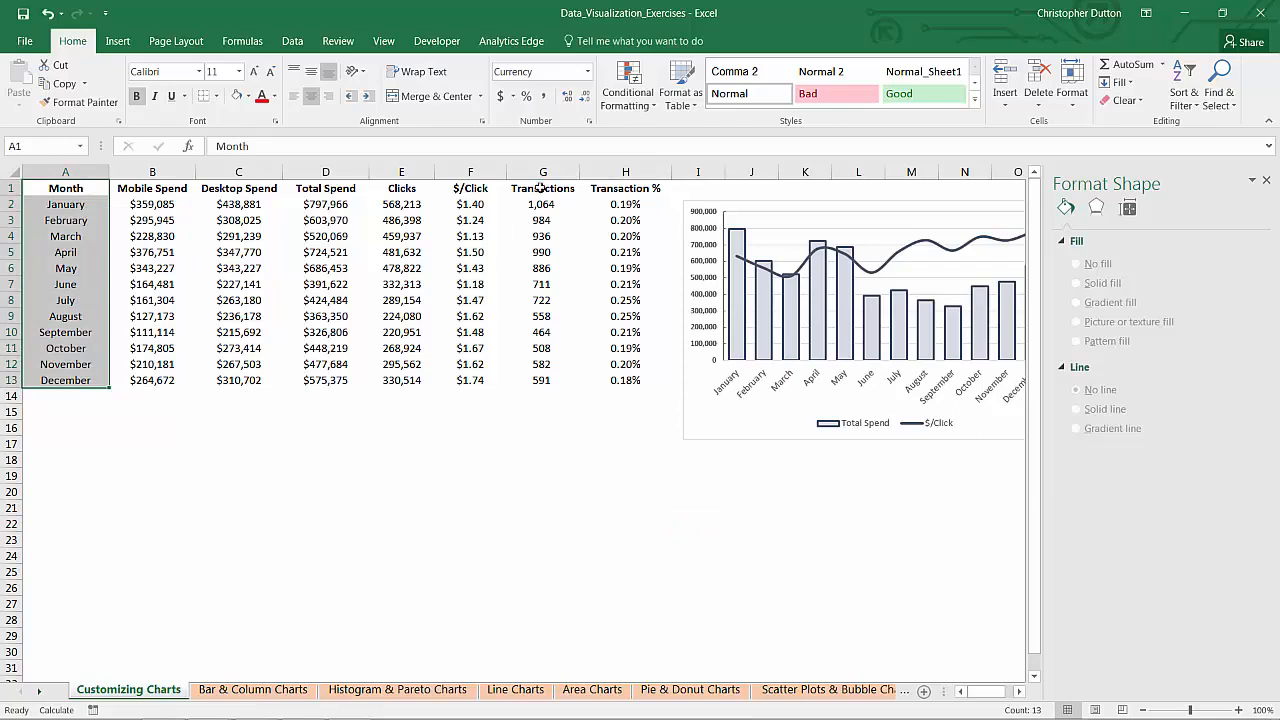
{"action": "left_click_drag", "start_coordinate": [541, 188], "coordinate": [642, 378], "text": "ctrl"}
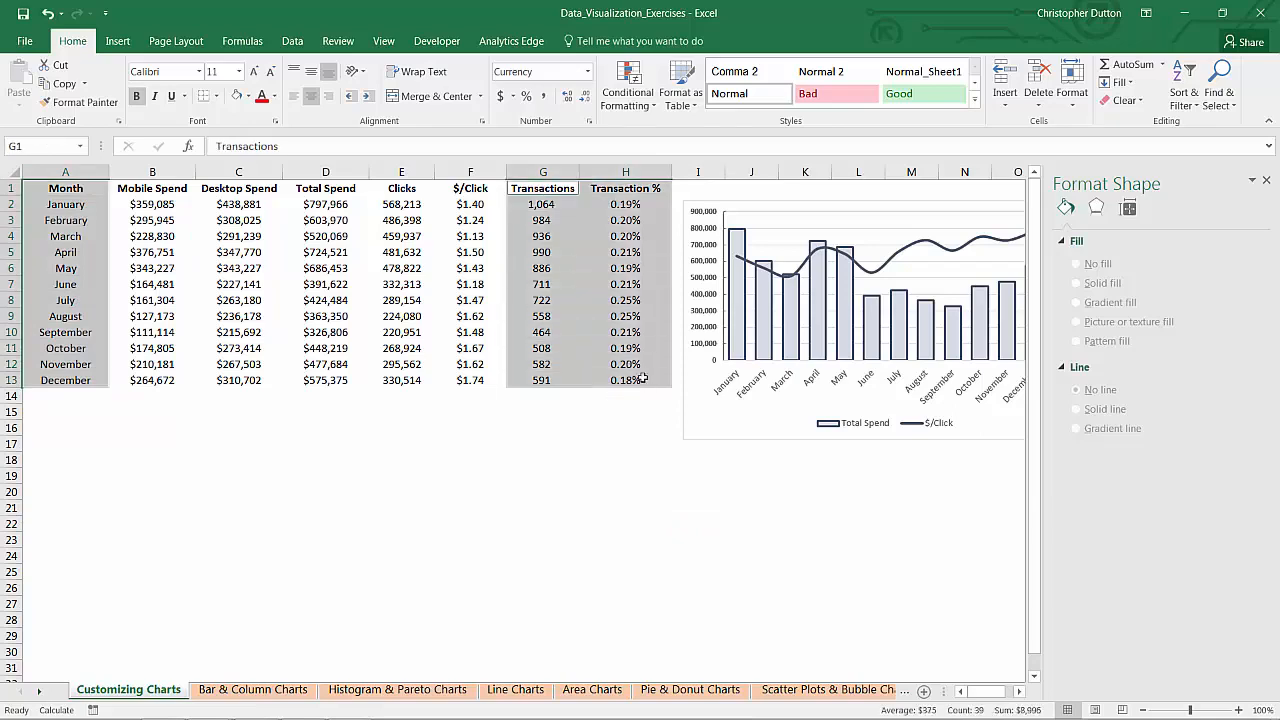
{"action": "left_click", "coordinate": [117, 41]}
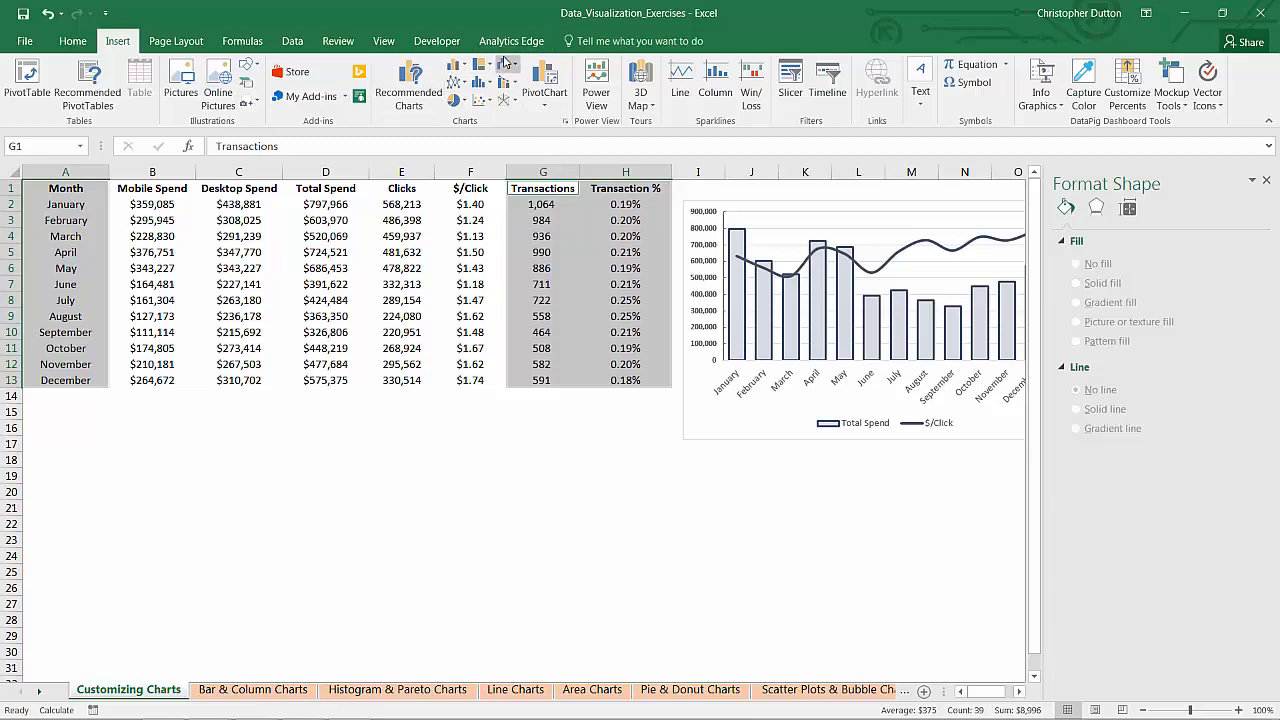
{"action": "left_click", "coordinate": [407, 84]}
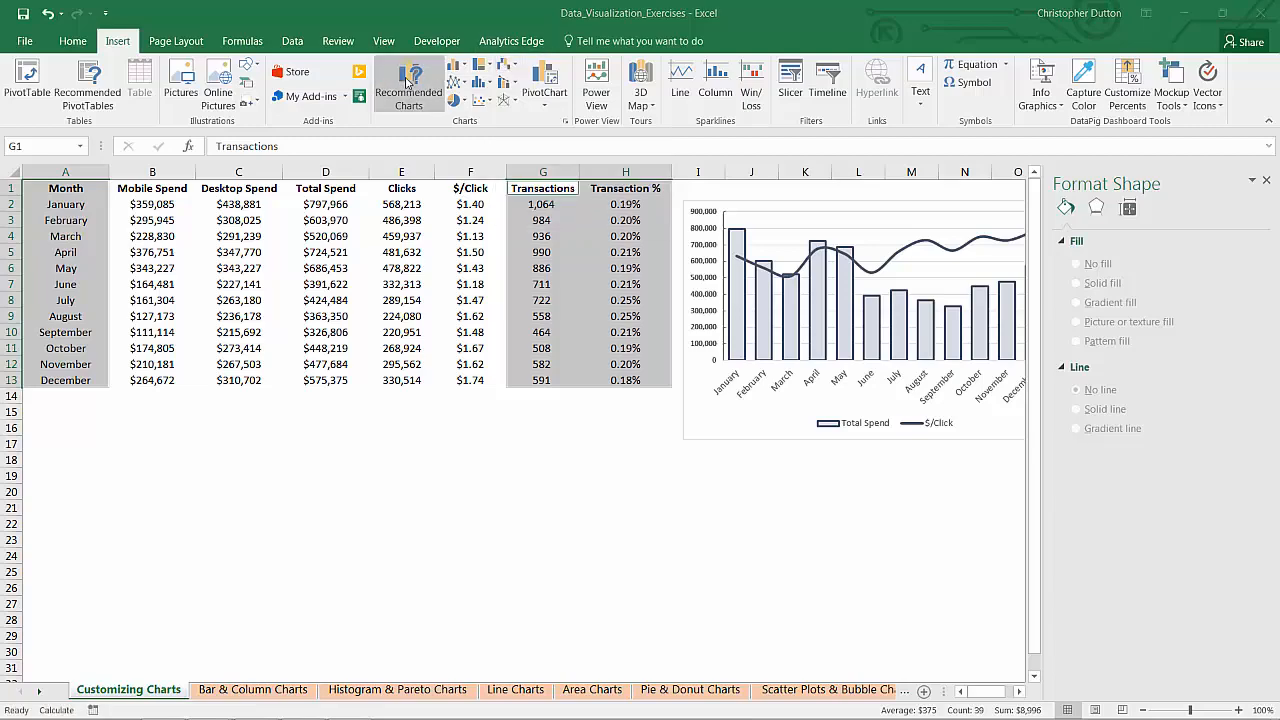
{"action": "left_click", "coordinate": [366, 69]}
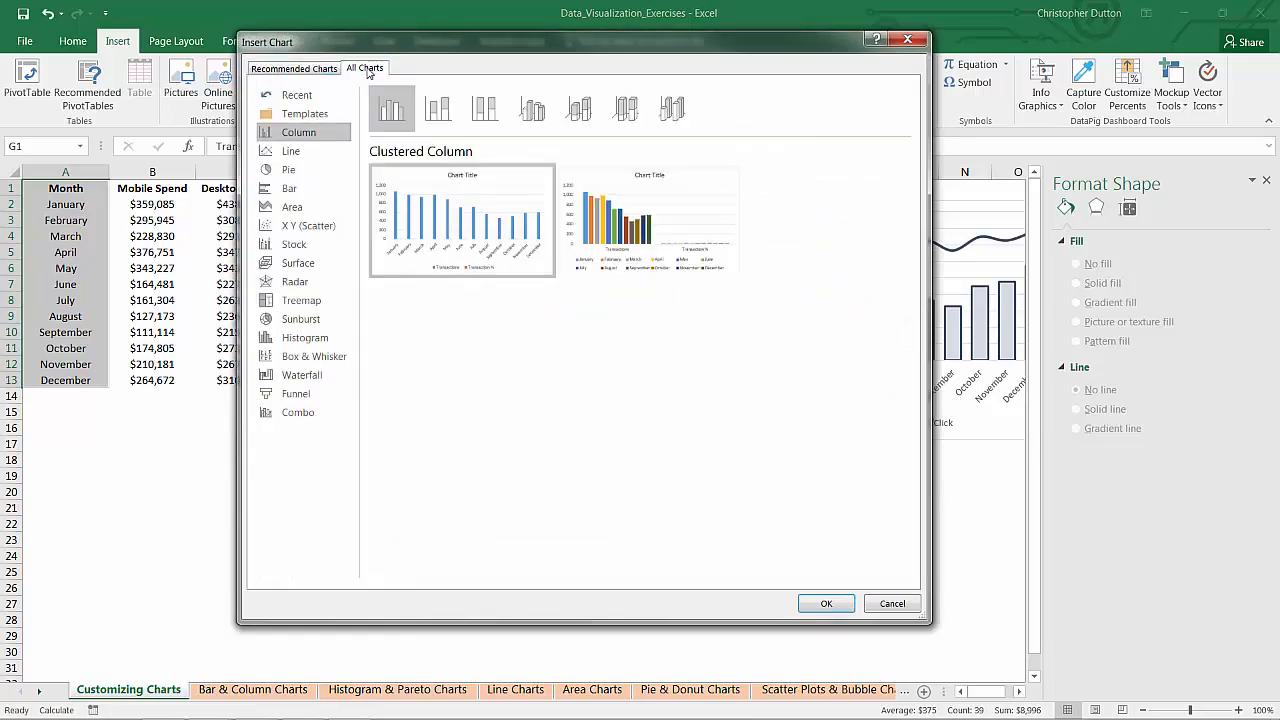
{"action": "left_click", "coordinate": [892, 604]}
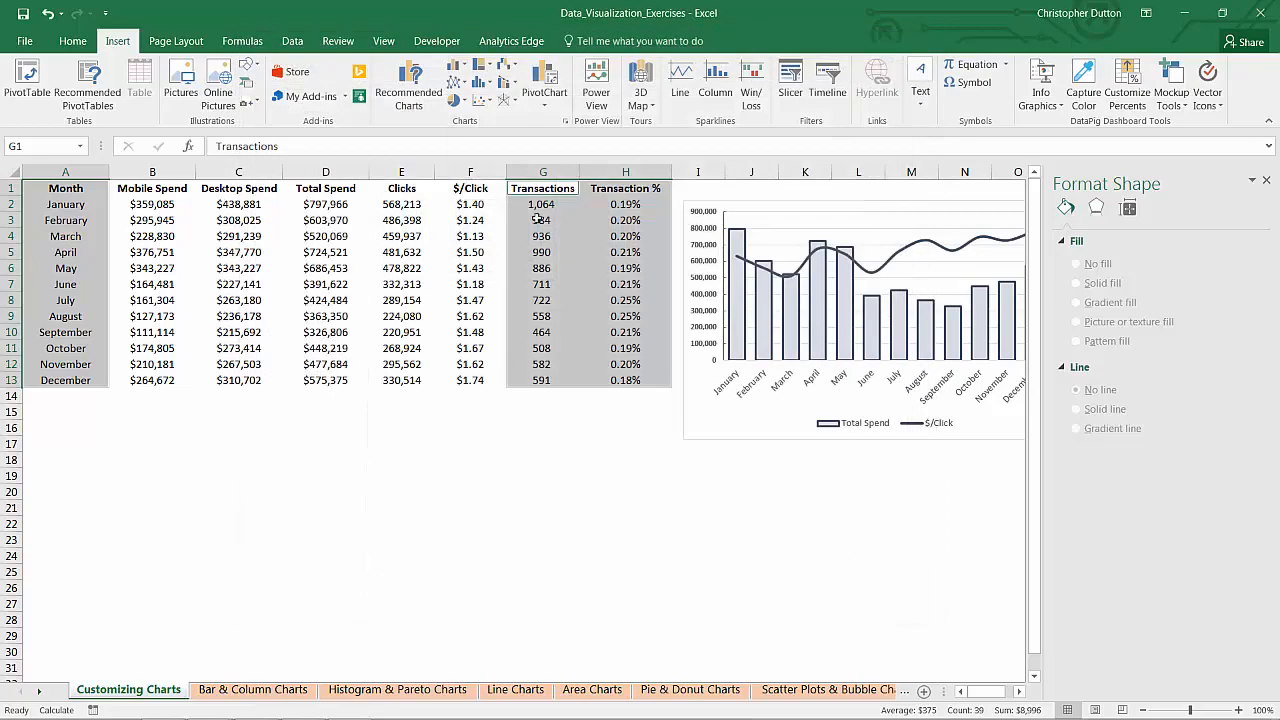
{"action": "left_click", "coordinate": [456, 64]}
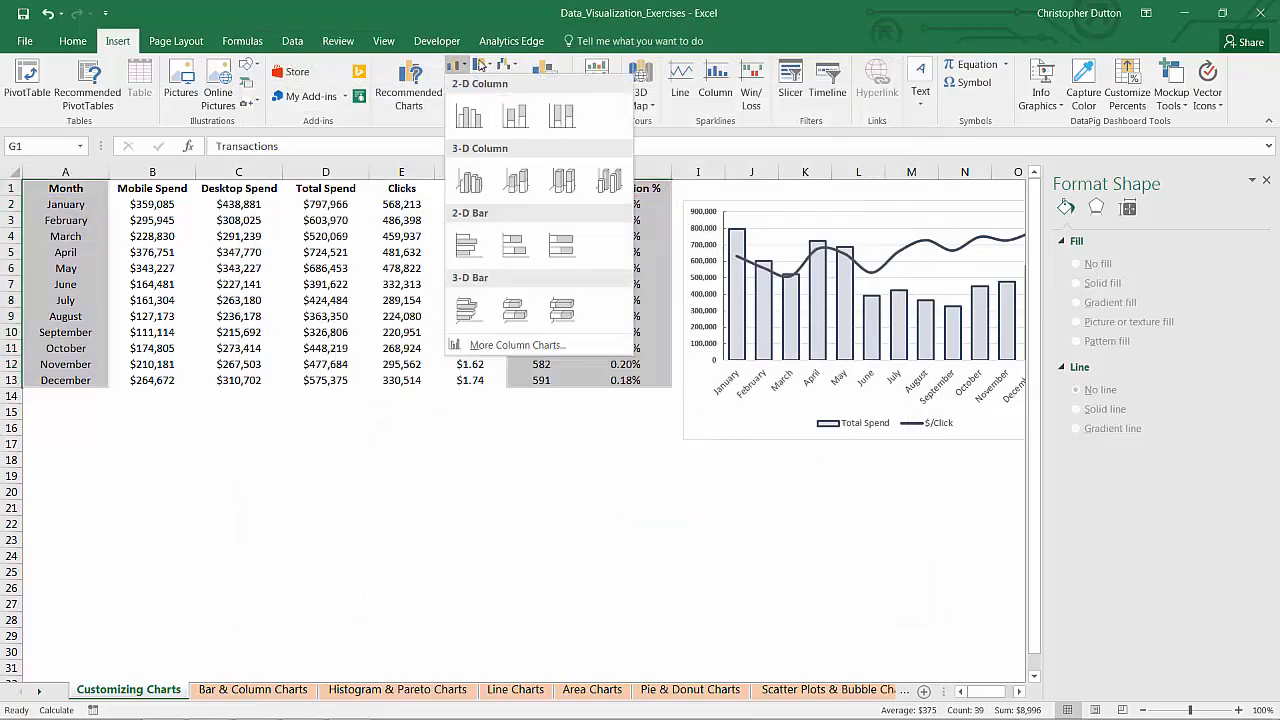
Step: Insert a chart of the selected data based on the saved Combo_Chart template
{"action": "left_click", "coordinate": [481, 64]}
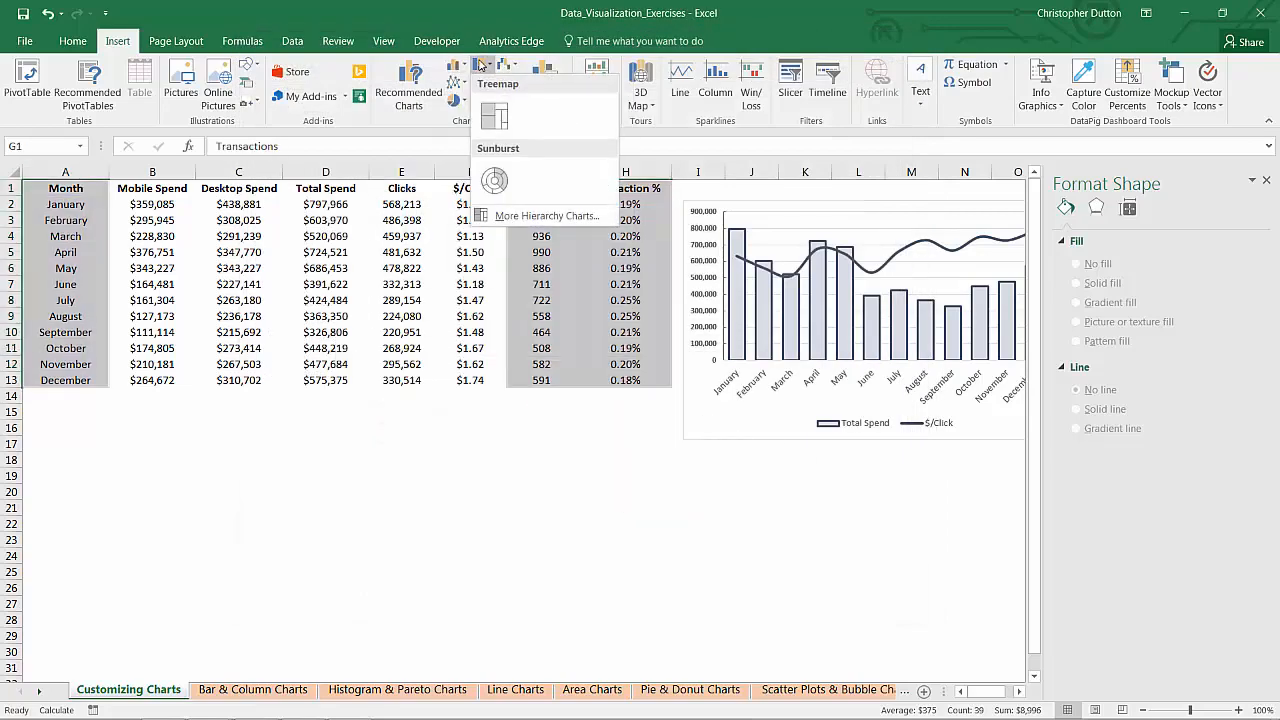
{"action": "left_click", "coordinate": [530, 216]}
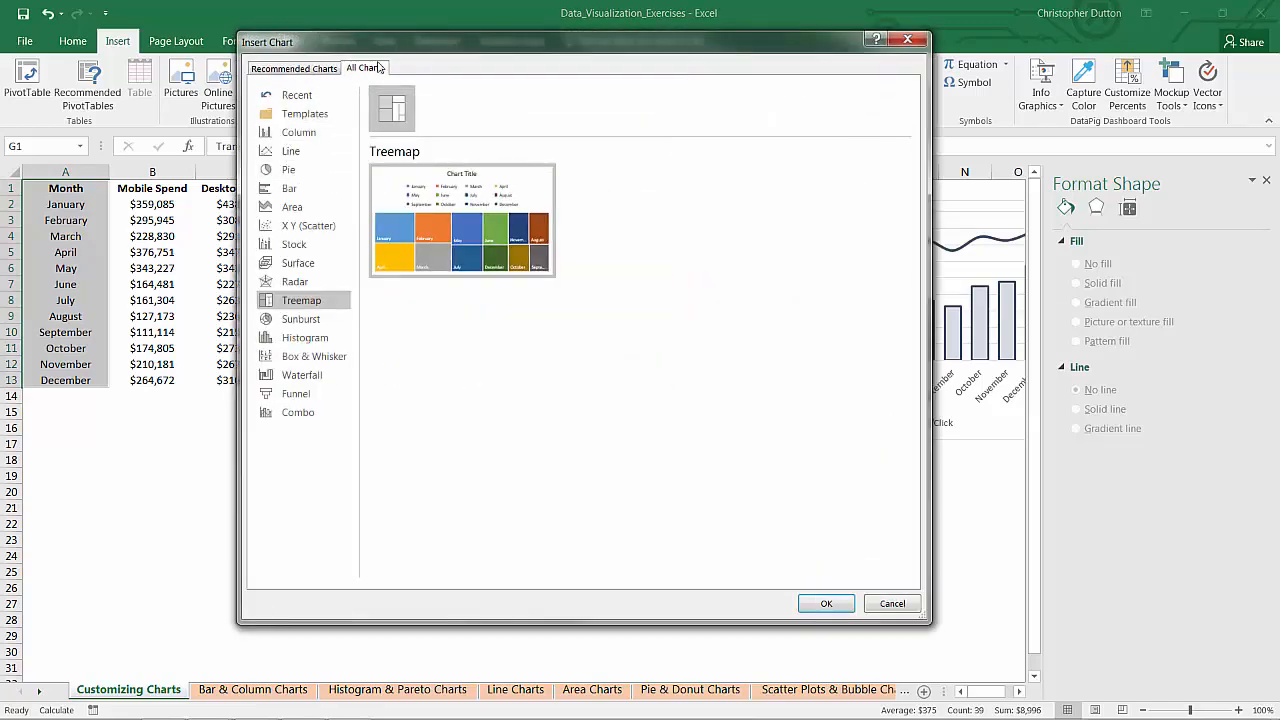
{"action": "left_click", "coordinate": [303, 116]}
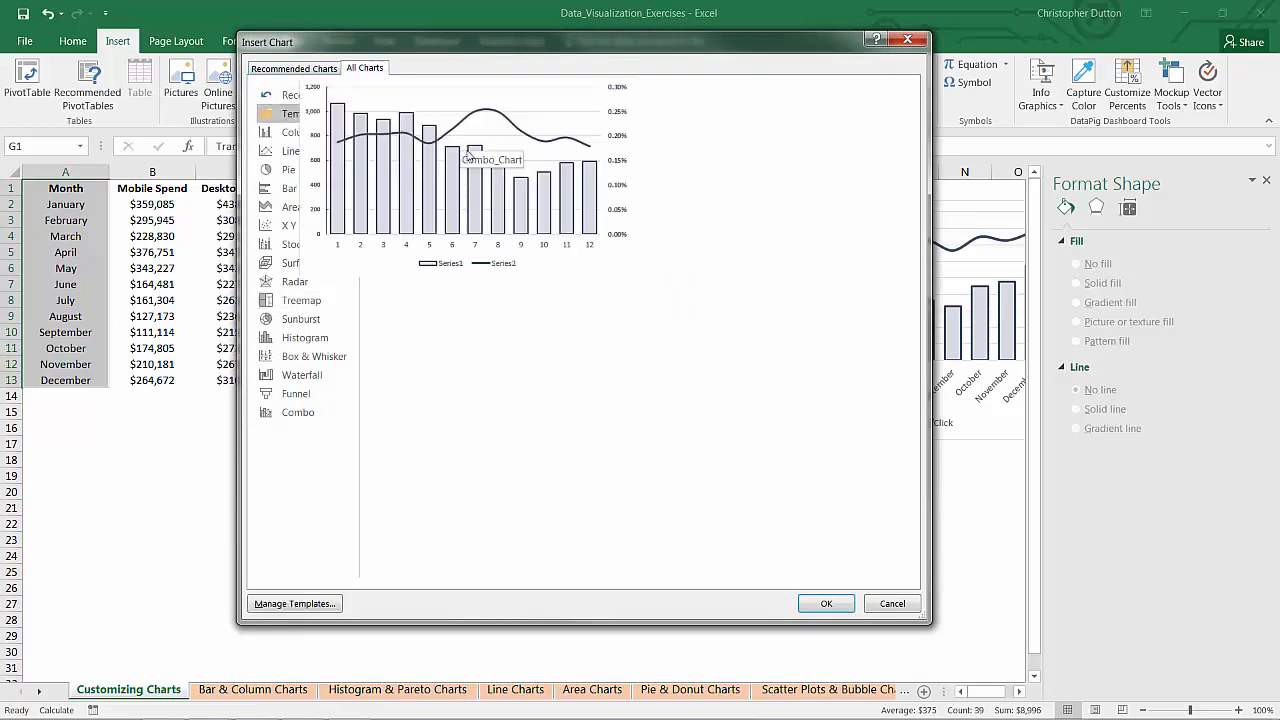
{"action": "double_click", "coordinate": [466, 152]}
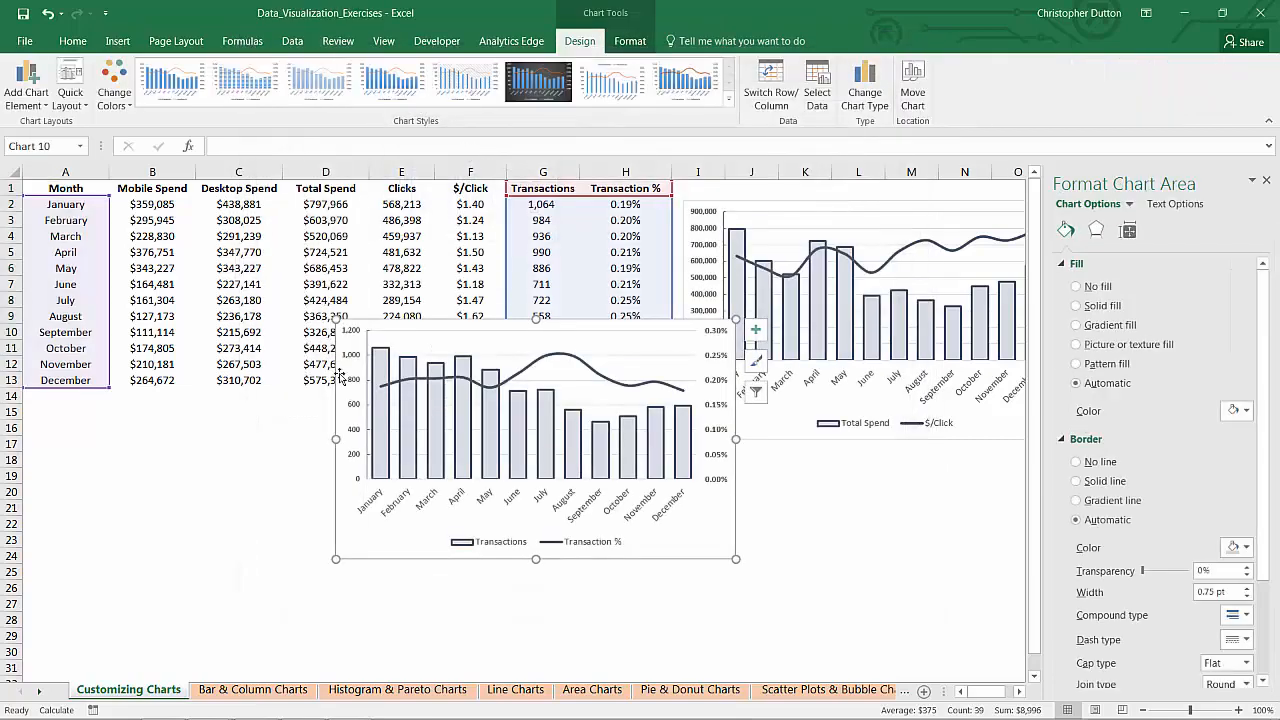
Step: Move the new Transactions chart directly below the Total Spend and $/Click chart, aligning their left edges
{"action": "left_click_drag", "start_coordinate": [339, 376], "coordinate": [688, 503]}
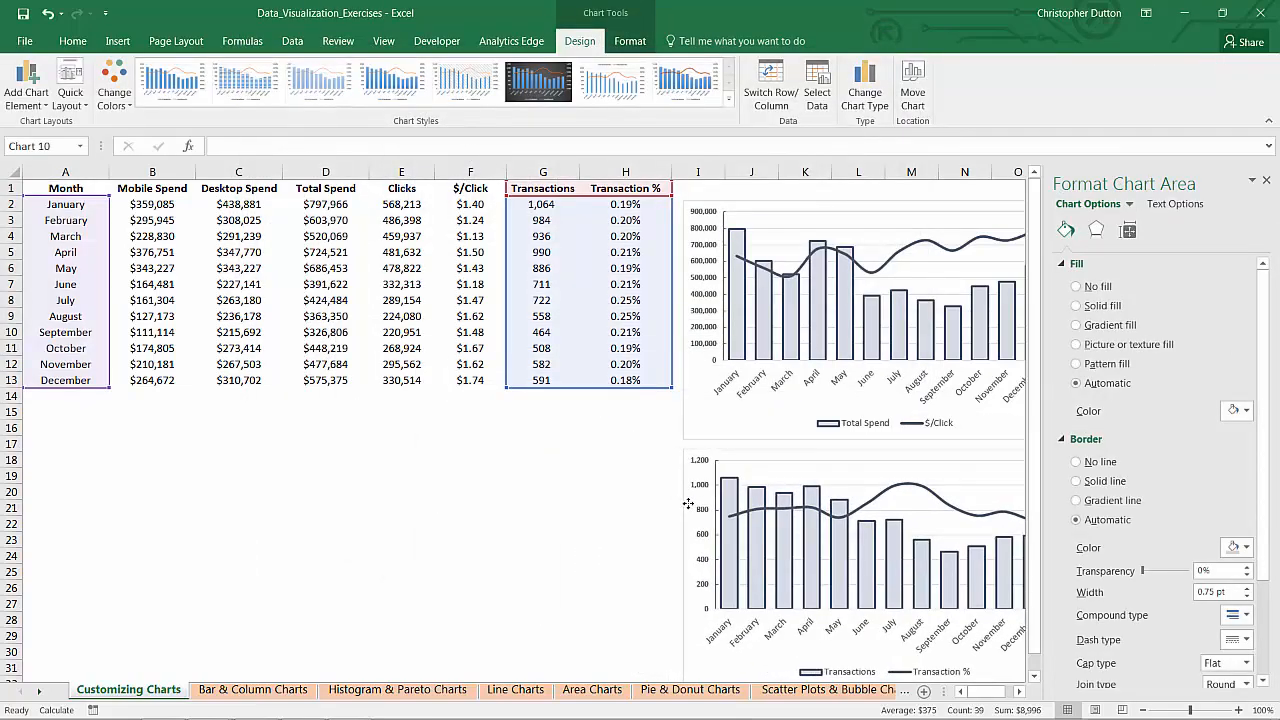
{"action": "scroll", "coordinate": [978, 686], "scroll_direction": "right", "scroll_amount": 3}
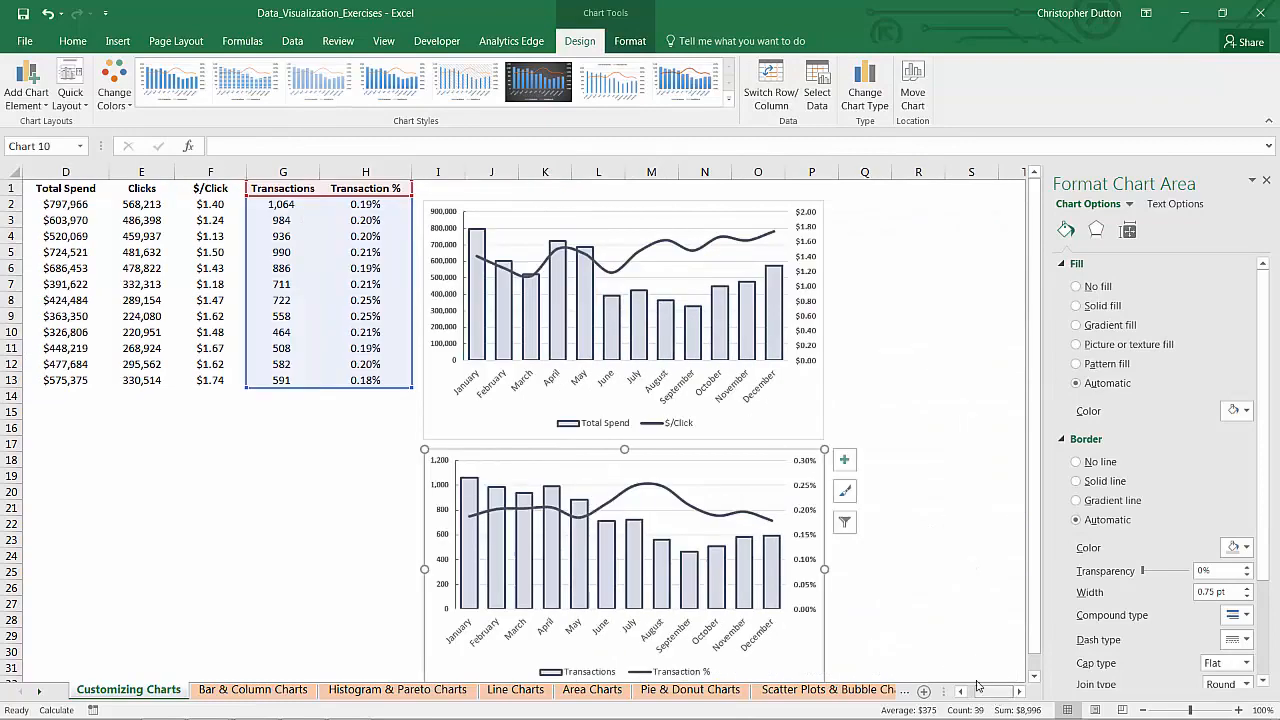
{"action": "scroll", "coordinate": [661, 368], "scroll_direction": "down", "scroll_amount": 1}
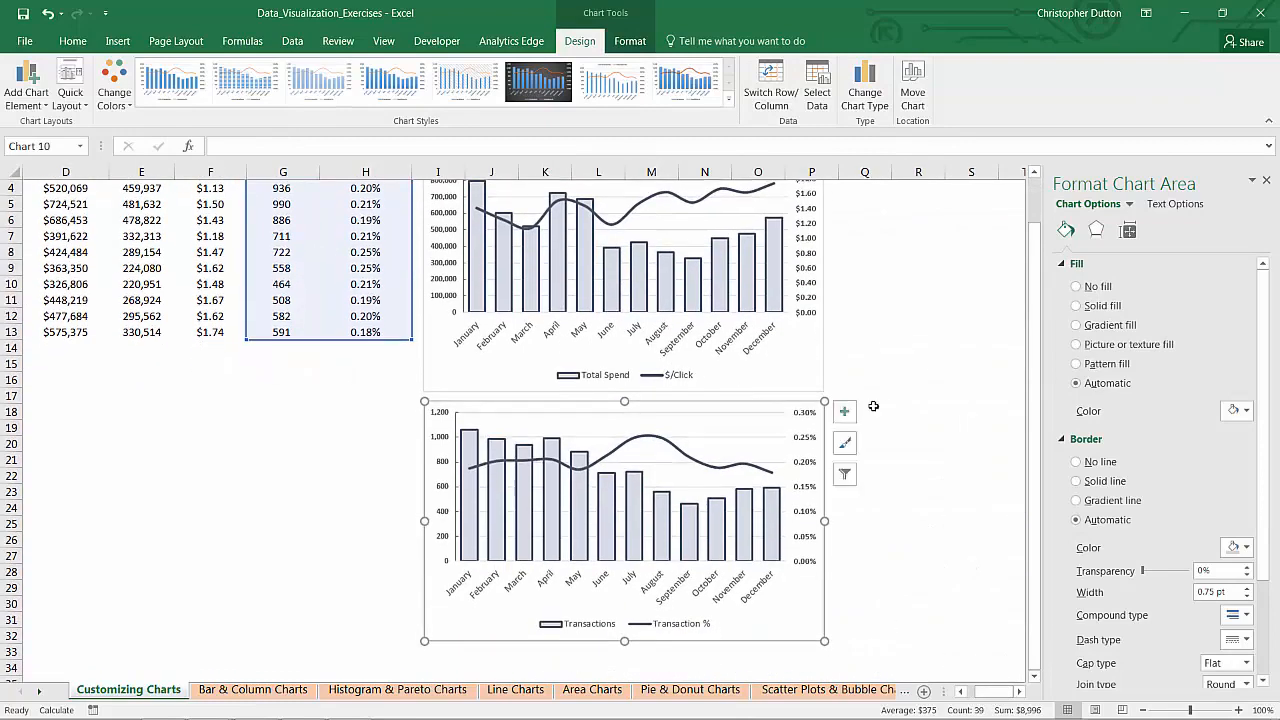
{"action": "left_click", "coordinate": [873, 406]}
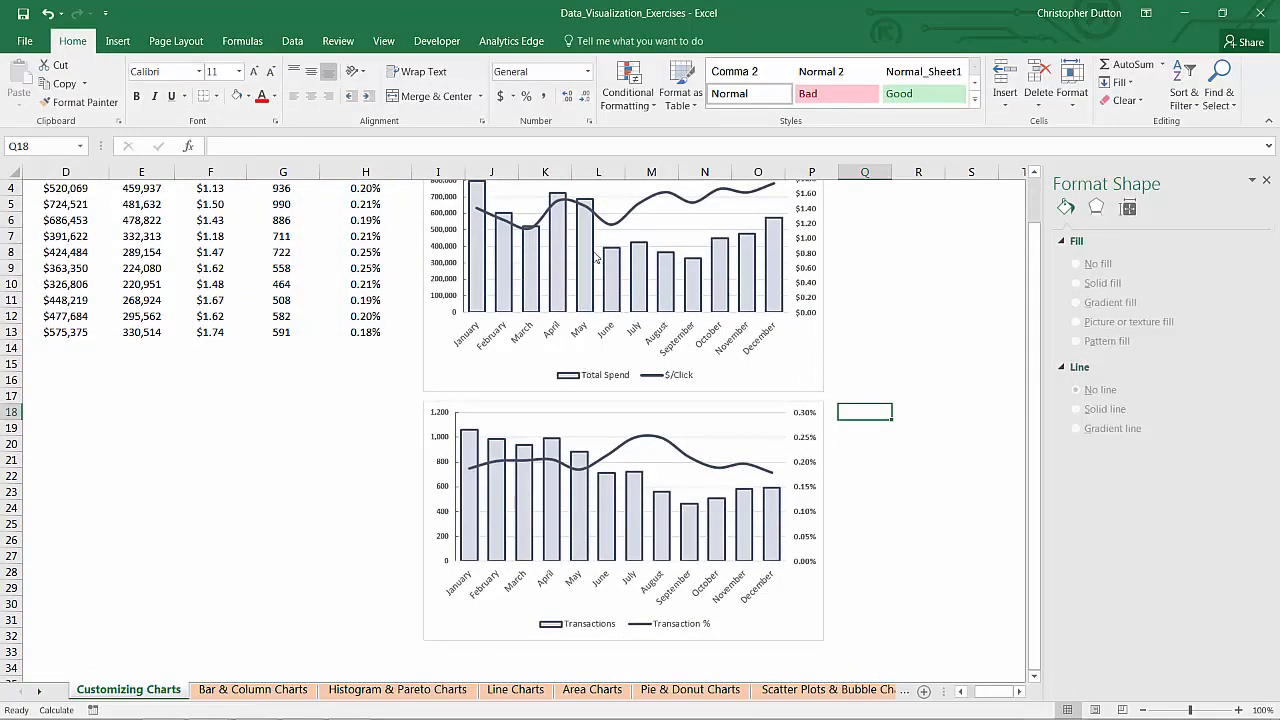
{"action": "mouse_move", "coordinate": [589, 223]}
{"action": "scroll", "coordinate": [589, 223], "scroll_direction": "up", "scroll_amount": 1}
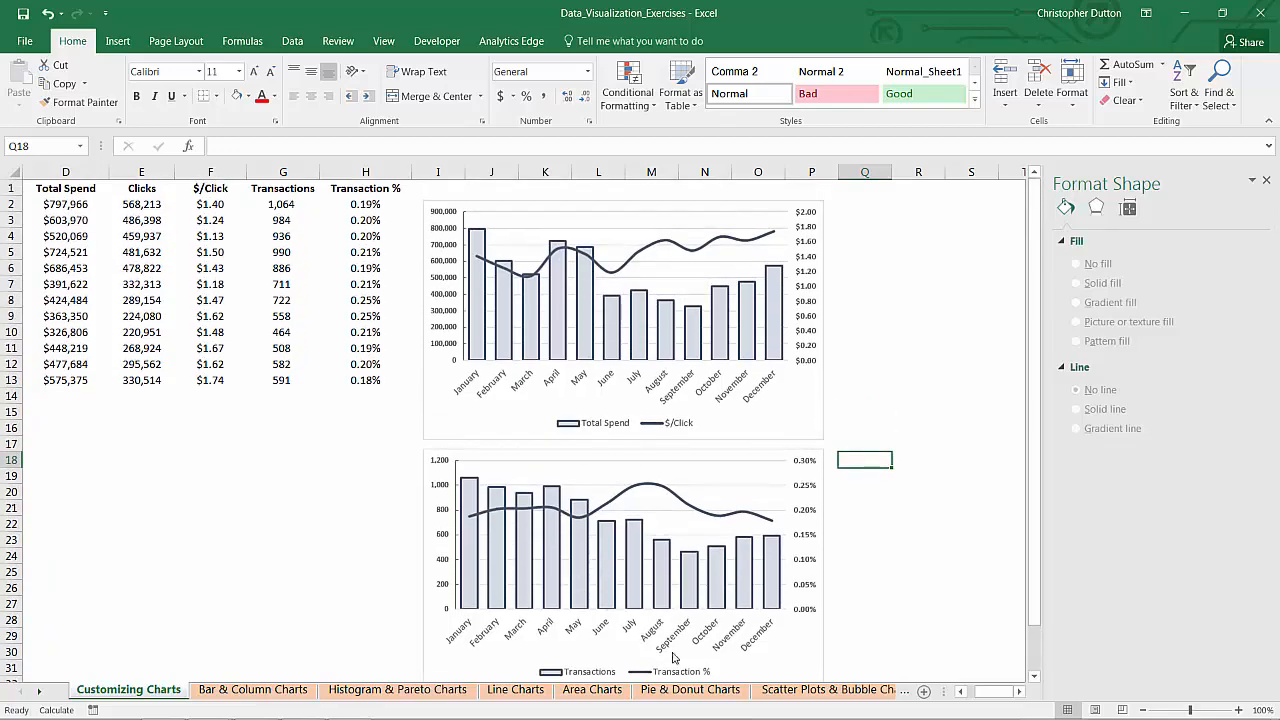
{"action": "mouse_move", "coordinate": [638, 532]}
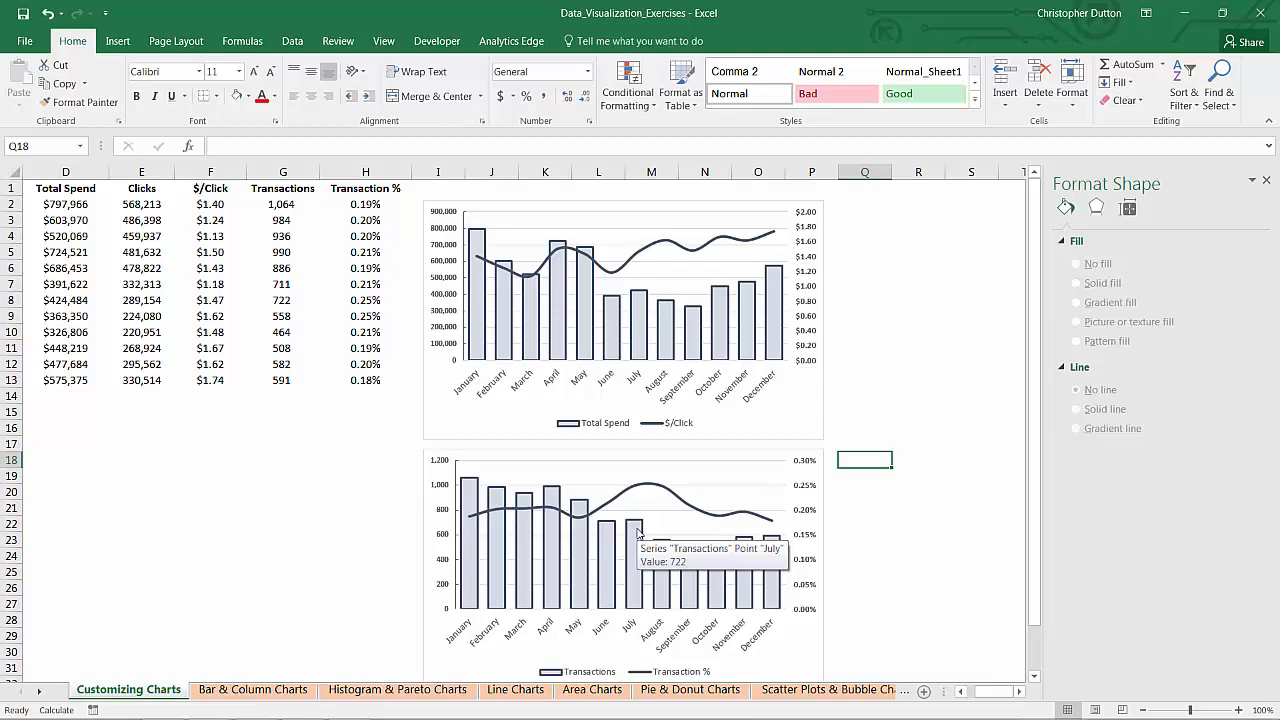
Step: Change the solid fill of the Total Spend columns in the upper chart to light green
{"action": "left_click", "coordinate": [585, 296]}
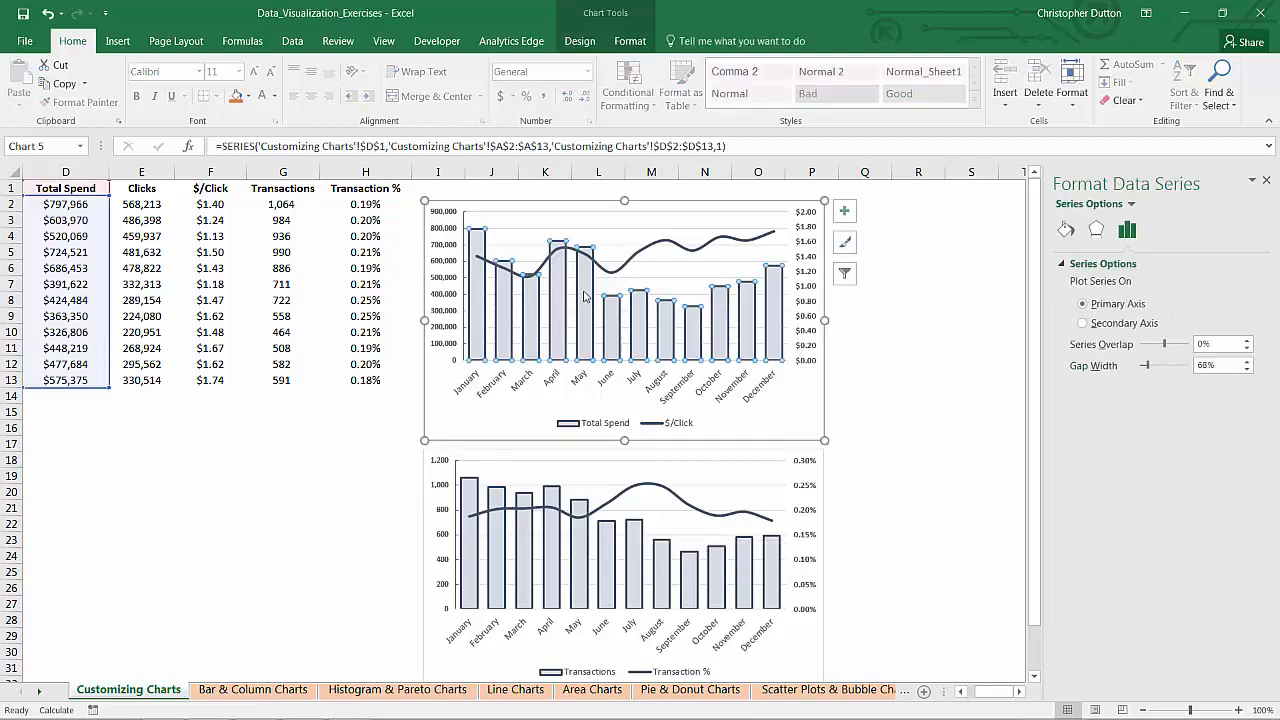
{"action": "left_click", "coordinate": [1066, 231]}
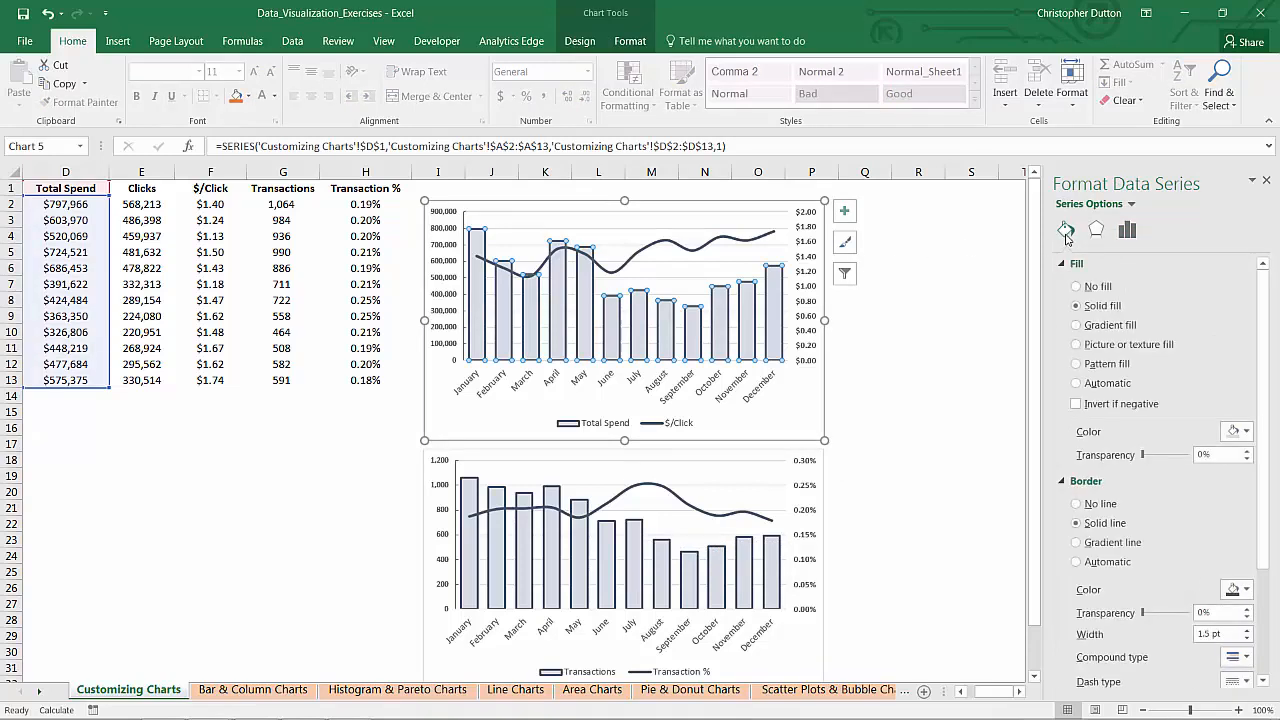
{"action": "left_click", "coordinate": [1234, 431]}
{"action": "left_click", "coordinate": [1271, 498]}
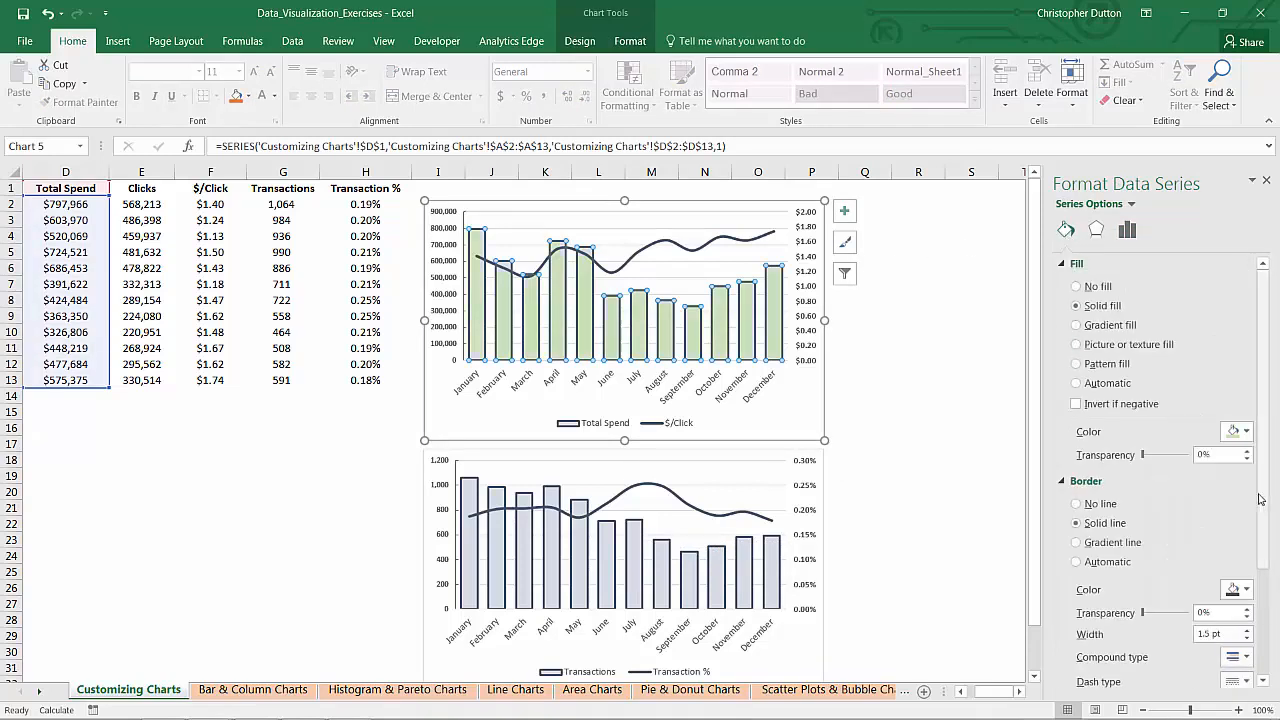
Step: Save the recolored upper chart as a chart template, replacing the existing Combo_Chart template
{"action": "right_click", "coordinate": [631, 236]}
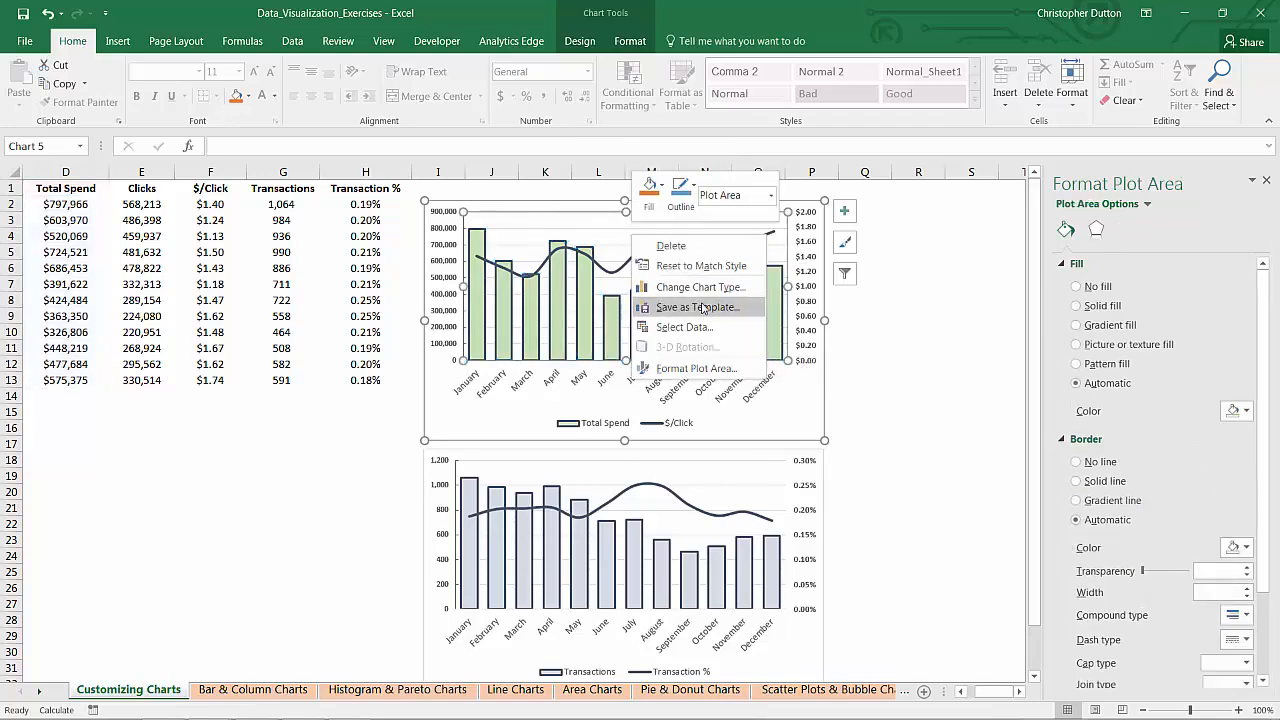
{"action": "key", "text": "Escape"}
{"action": "double_click", "coordinate": [200, 114]}
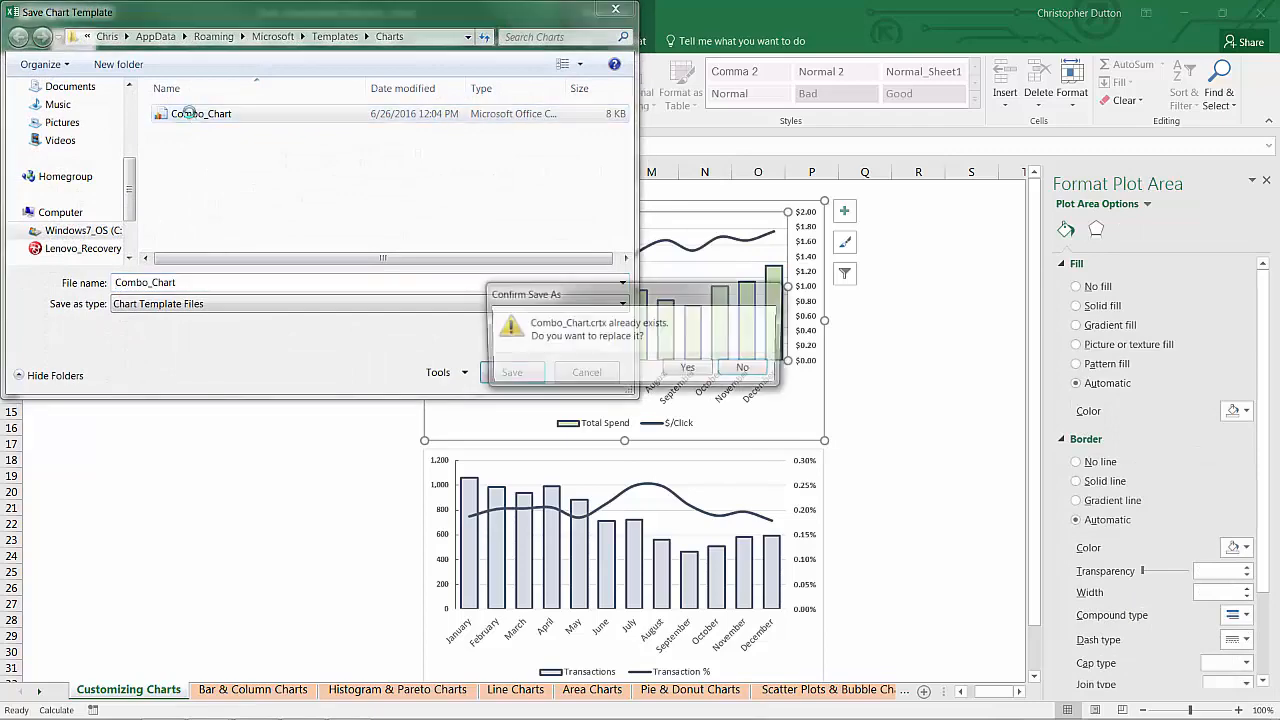
{"action": "left_click", "coordinate": [690, 370]}
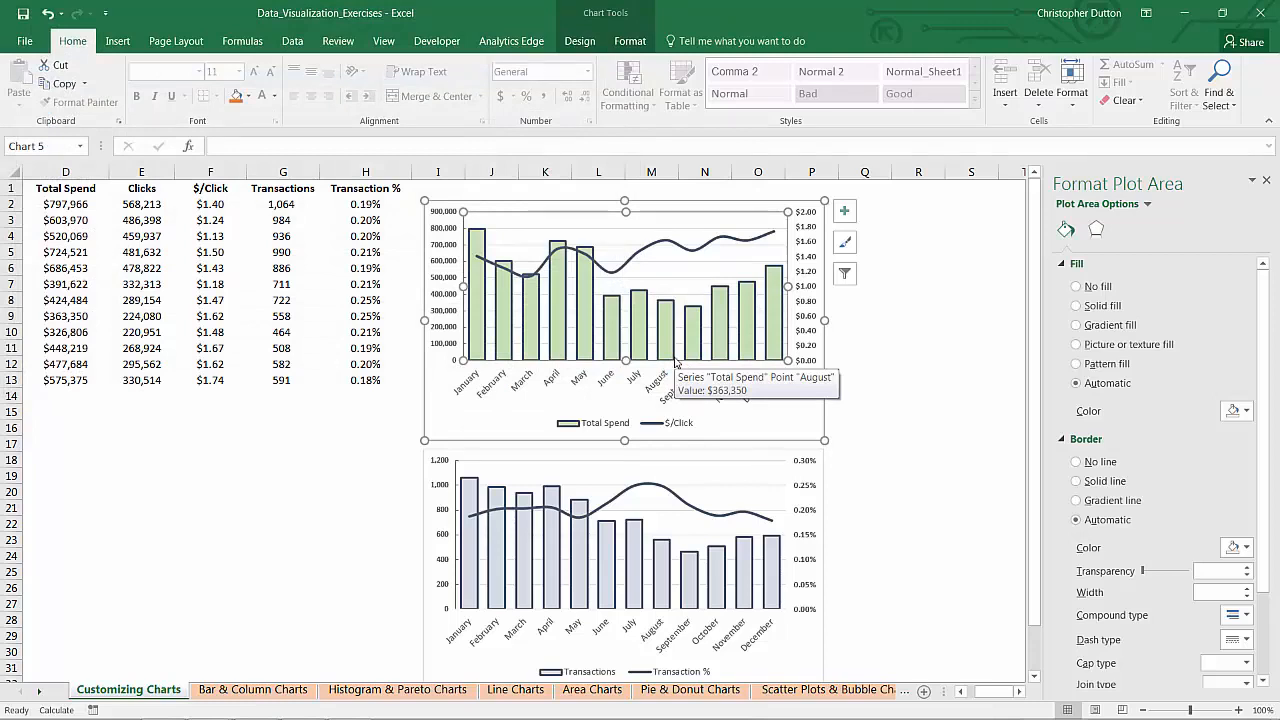
Step: Reapply the updated Combo_Chart template to the Transactions chart as its chart type and deselect the chart
{"action": "left_click", "coordinate": [598, 472]}
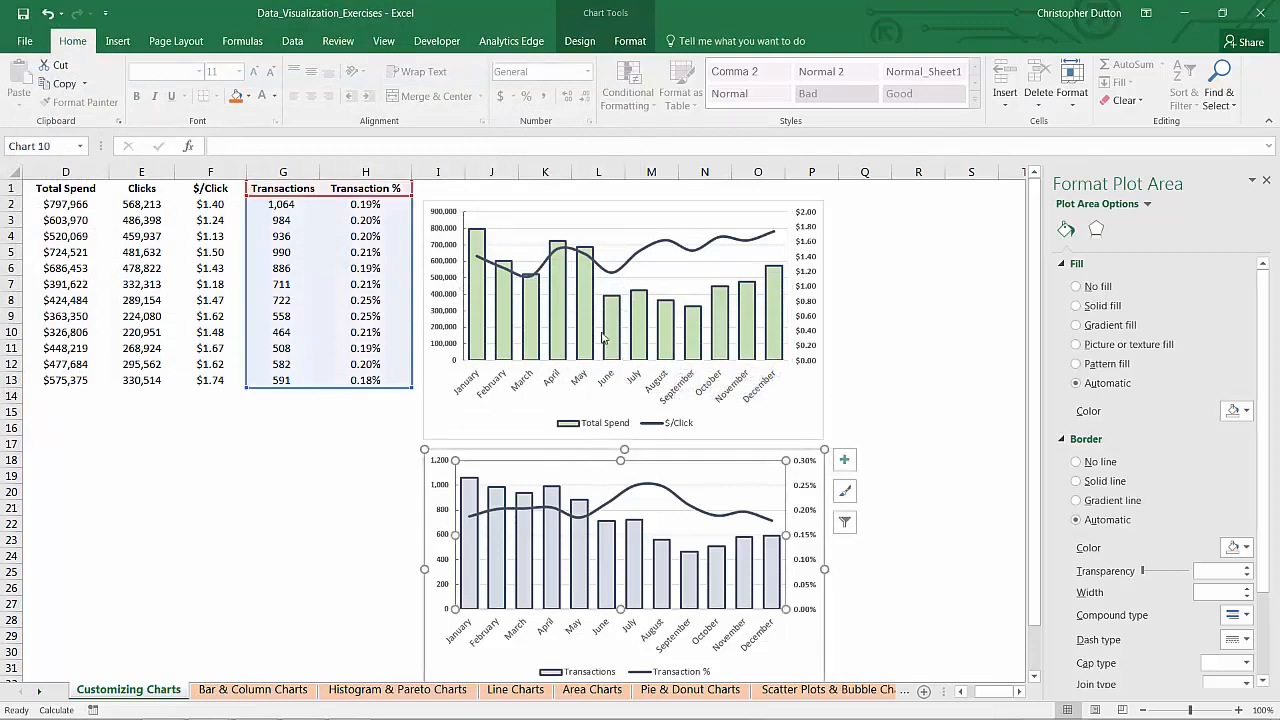
{"action": "left_click", "coordinate": [580, 41]}
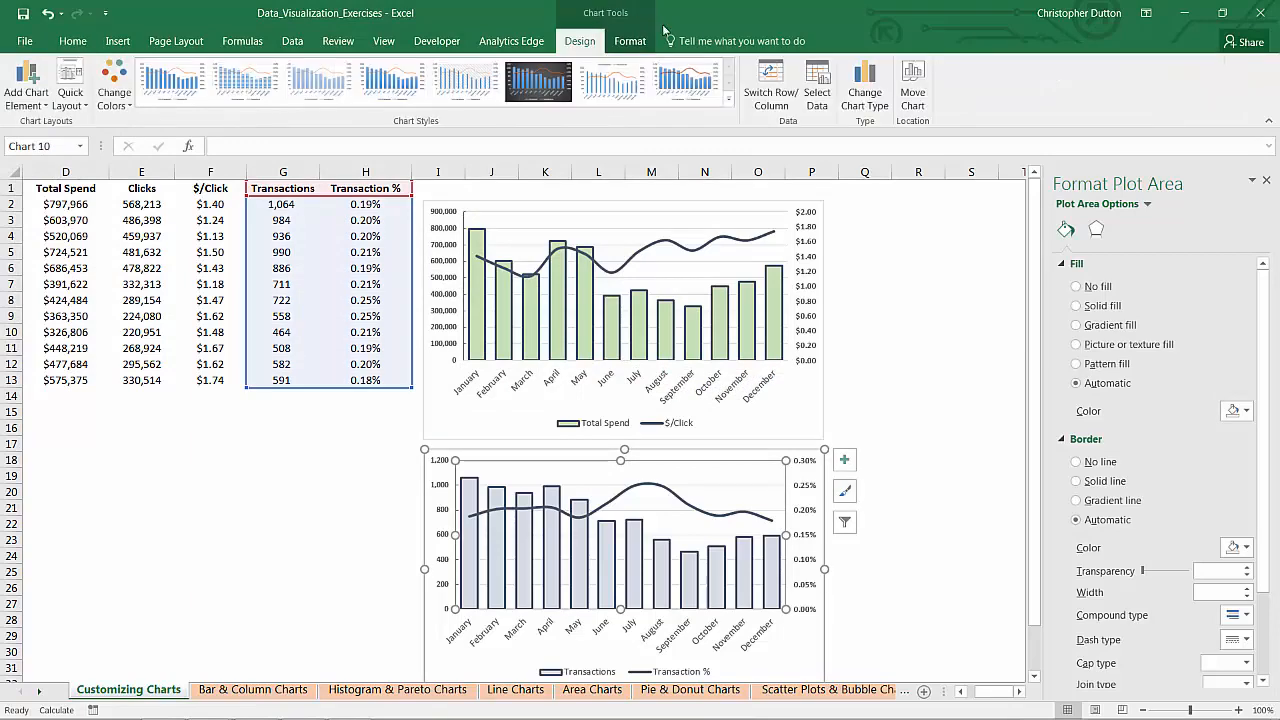
{"action": "left_click", "coordinate": [866, 90]}
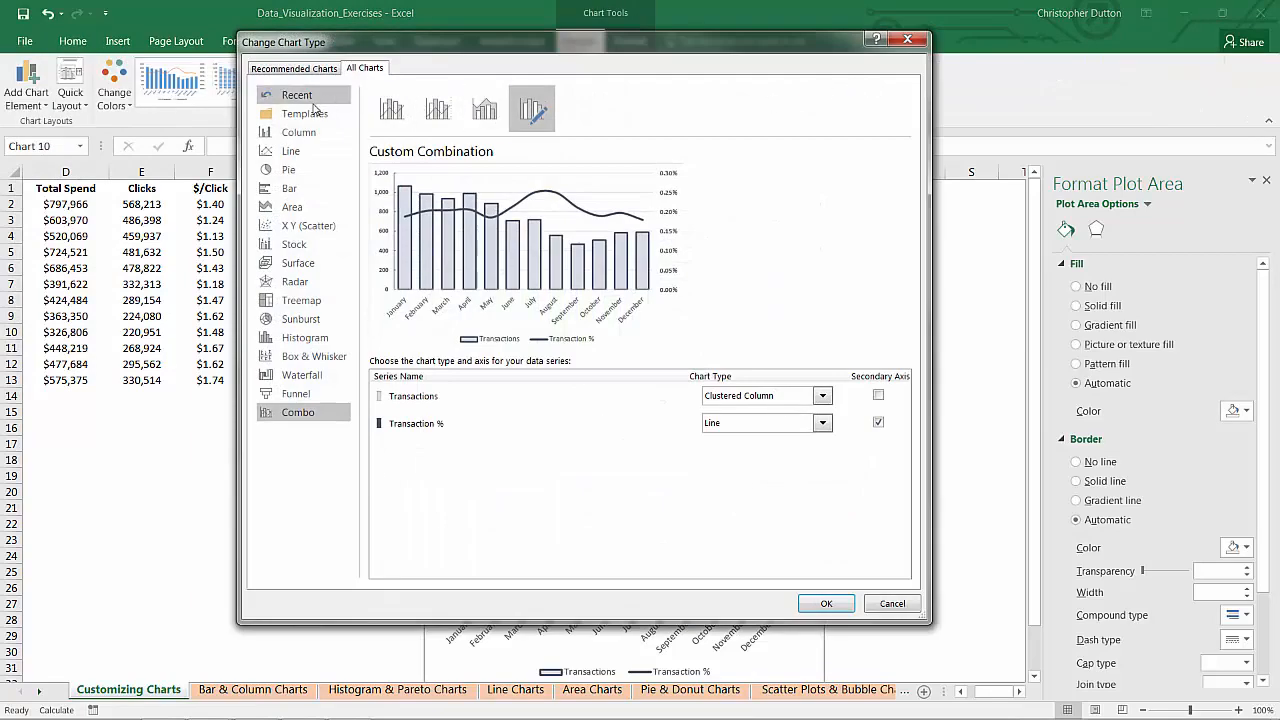
{"action": "left_click", "coordinate": [296, 115]}
{"action": "mouse_move", "coordinate": [464, 157]}
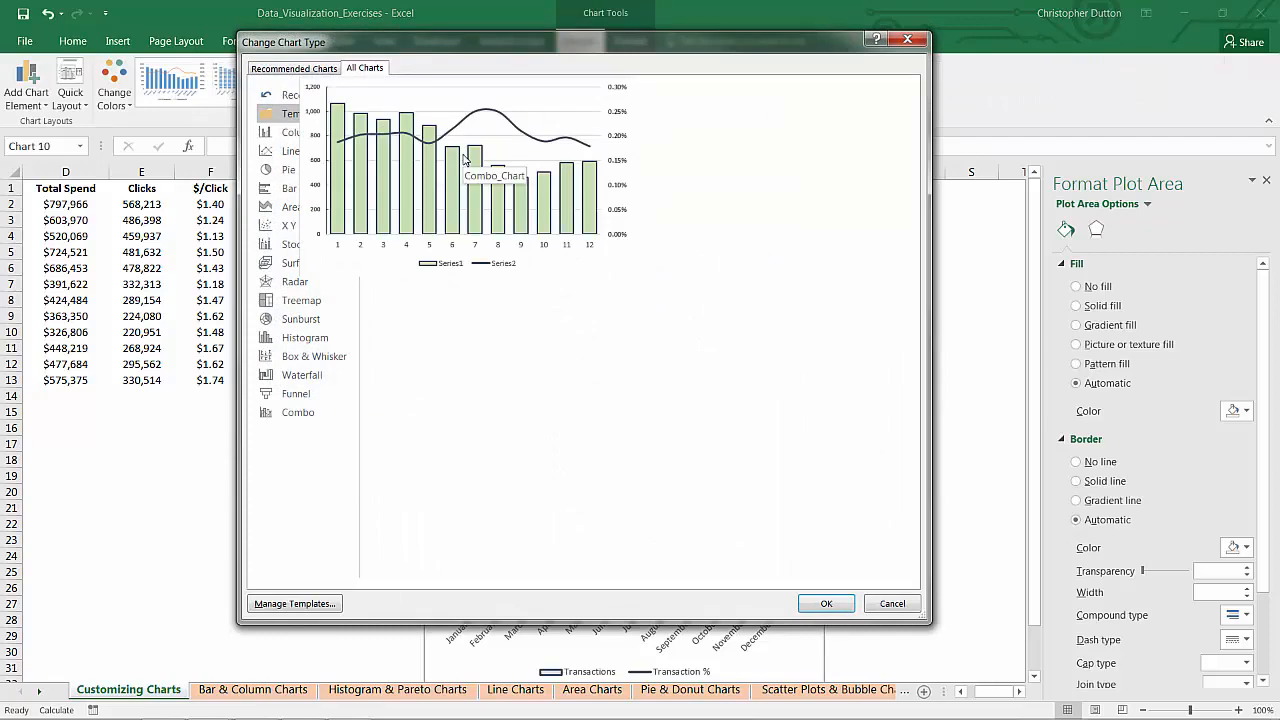
{"action": "double_click", "coordinate": [463, 158]}
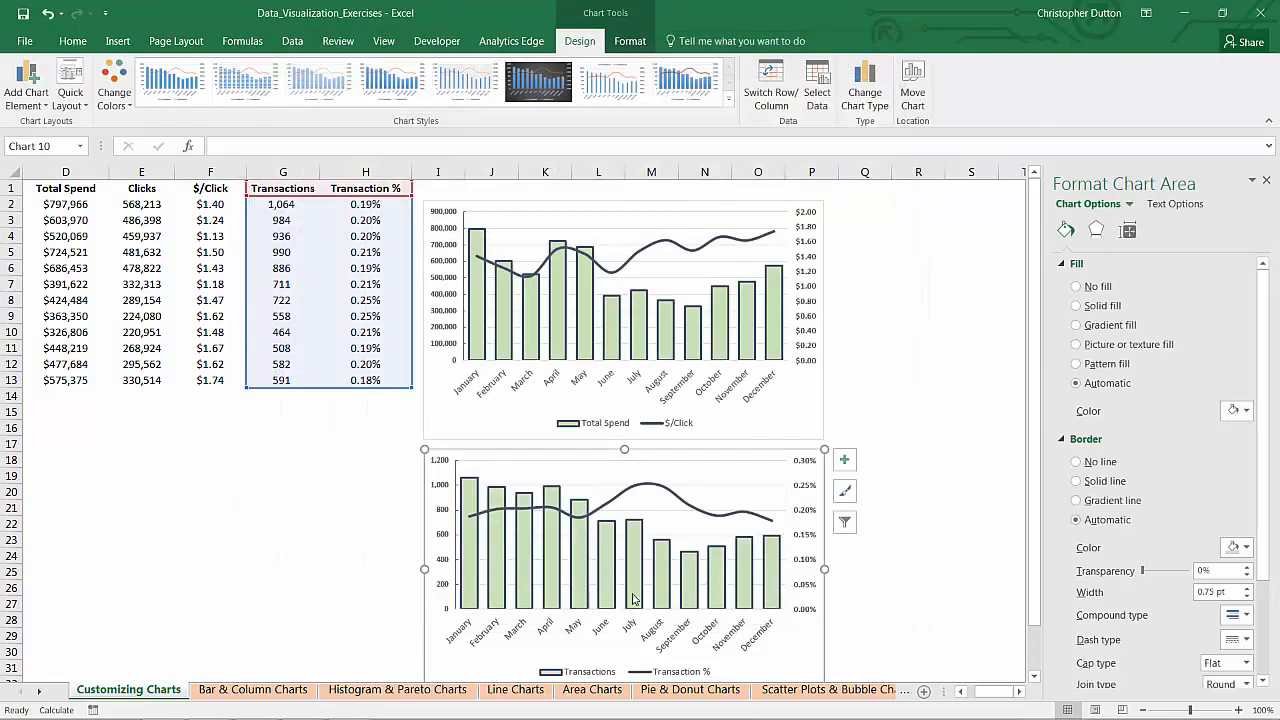
{"action": "left_click", "coordinate": [915, 316]}
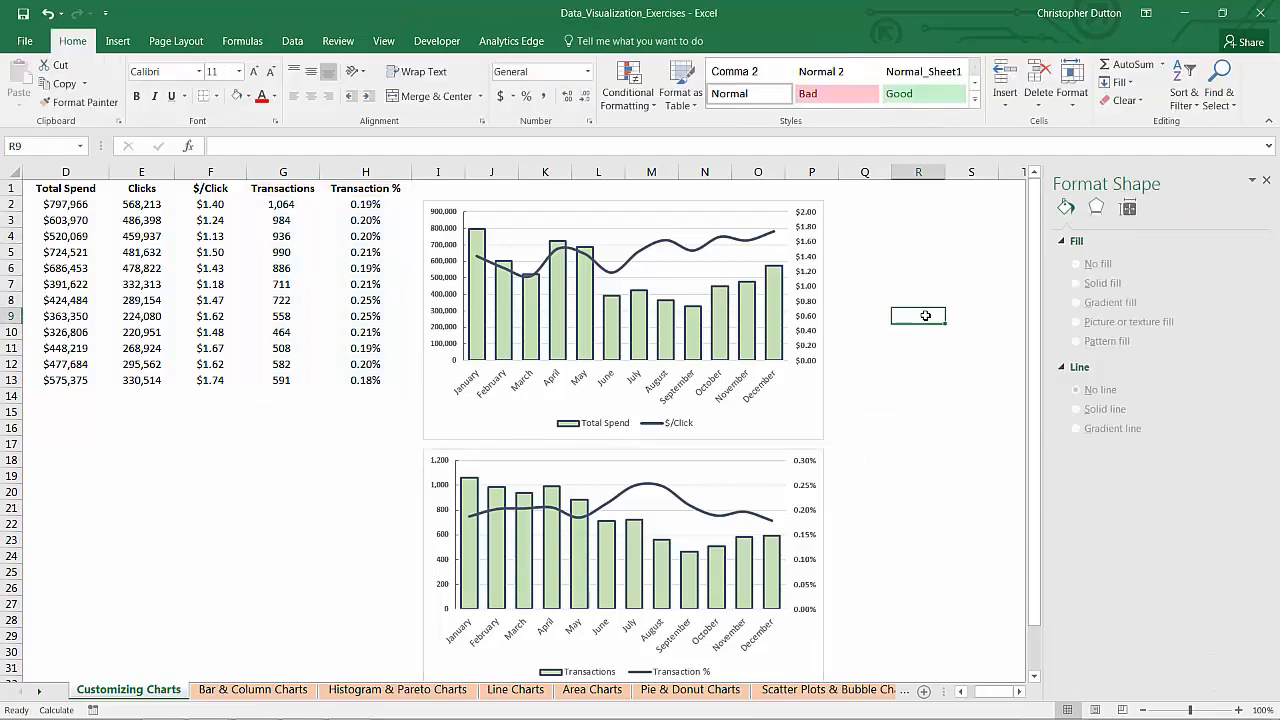